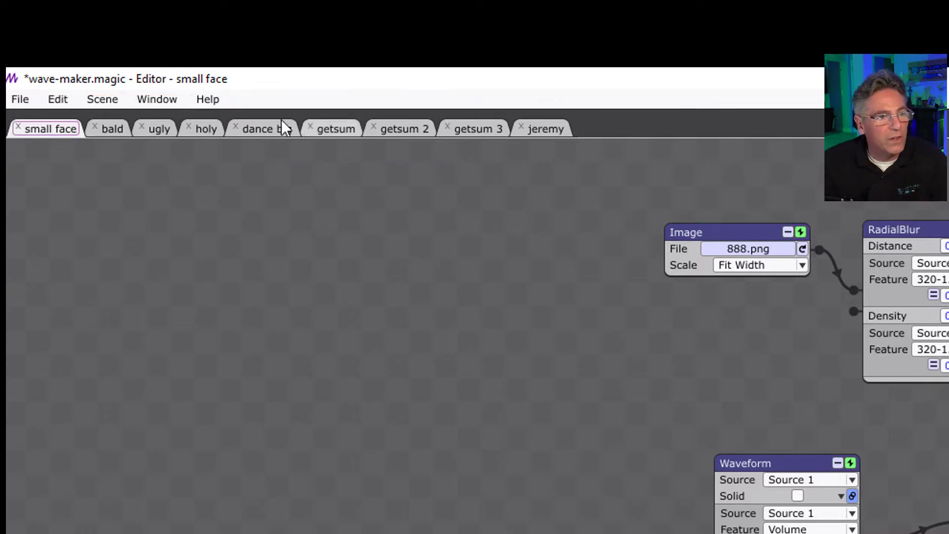
Open the small face live output window and move it to the top of the screen
{"action": "left_click", "coordinate": [144, 97]}
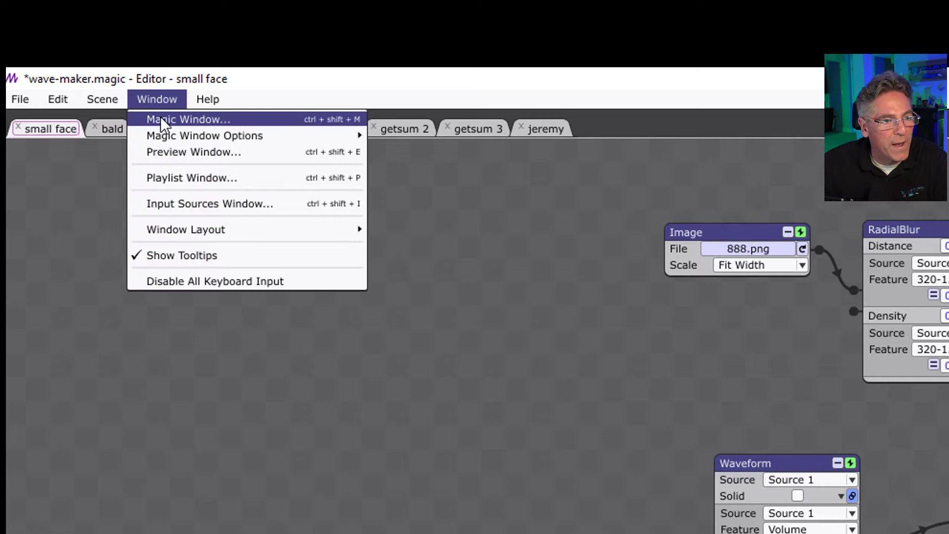
{"action": "left_click", "coordinate": [160, 119]}
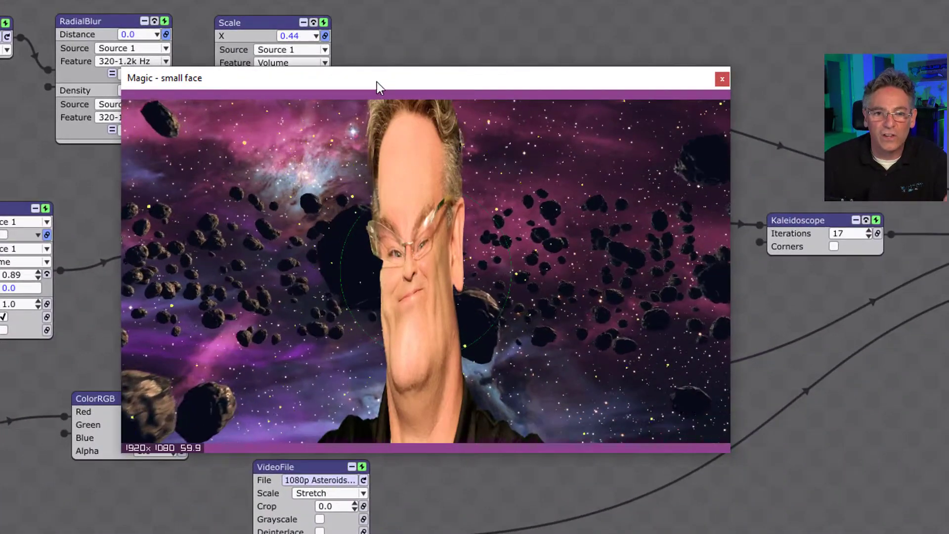
{"action": "left_click_drag", "start_coordinate": [376, 82], "coordinate": [382, 12]}
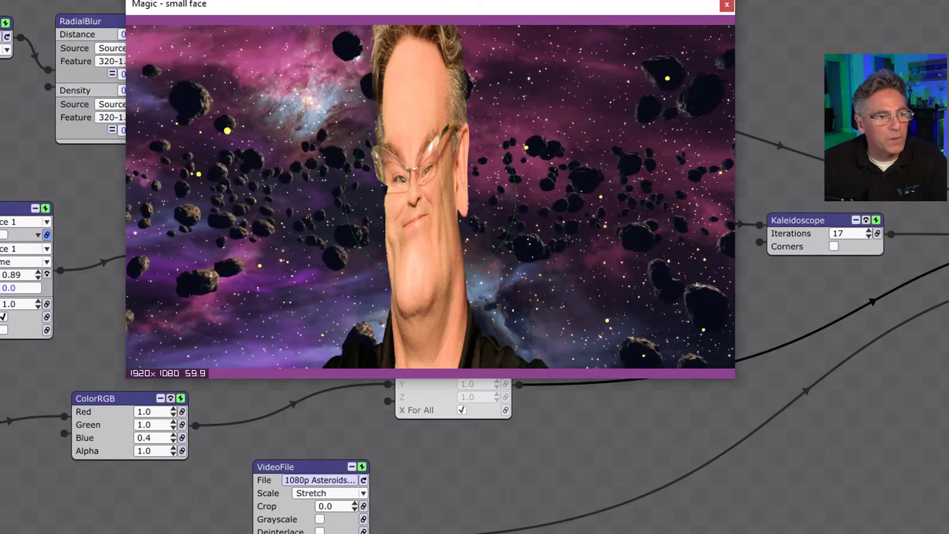
Open and position the Input Sources window, then play the song and pause at 00:31.6
{"action": "left_click", "coordinate": [134, 36]}
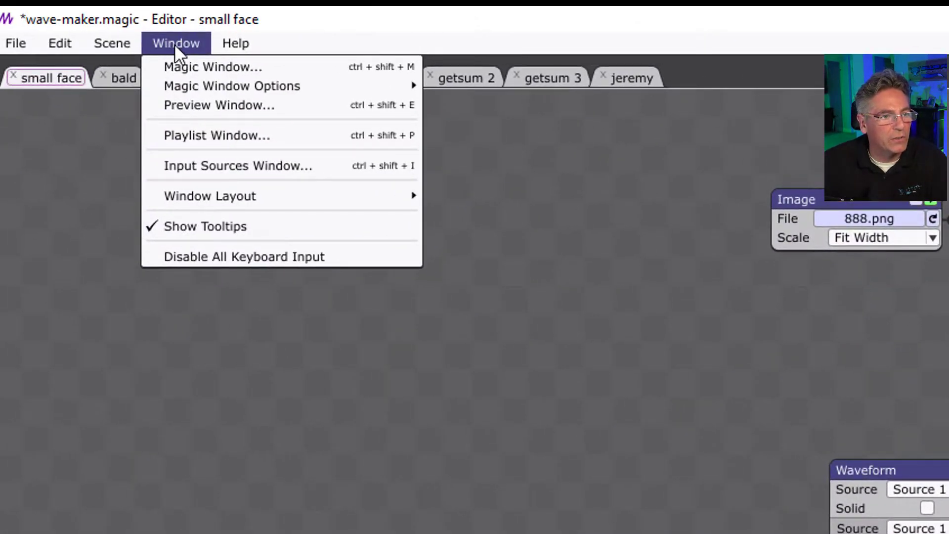
{"action": "left_click", "coordinate": [236, 167]}
{"action": "left_click_drag", "start_coordinate": [424, 452], "coordinate": [292, 83]}
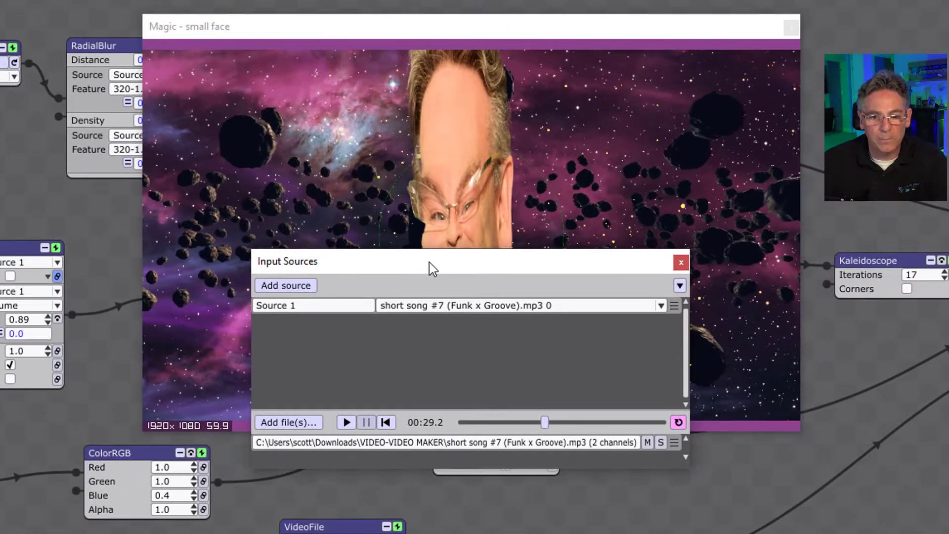
{"action": "left_click_drag", "start_coordinate": [423, 228], "coordinate": [427, 289]}
{"action": "left_click", "coordinate": [338, 455]}
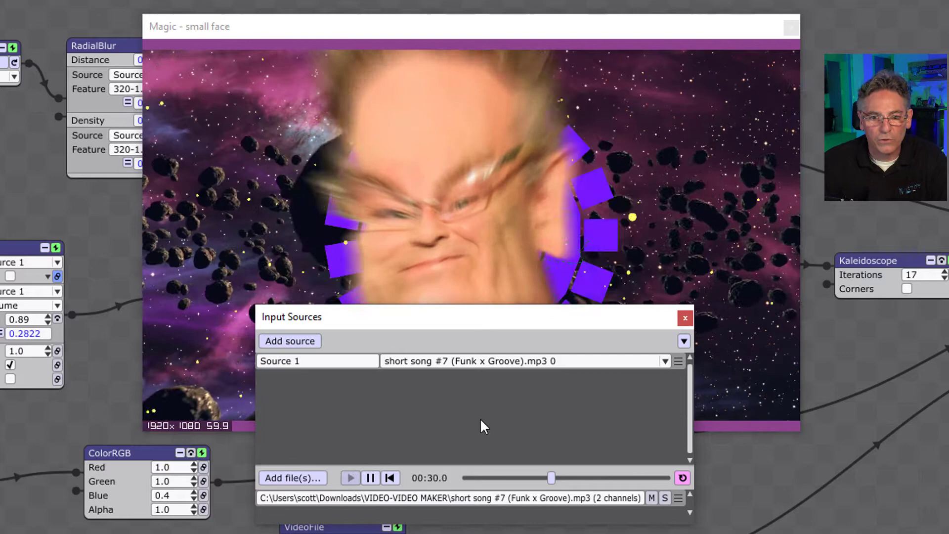
{"action": "left_click", "coordinate": [371, 477]}
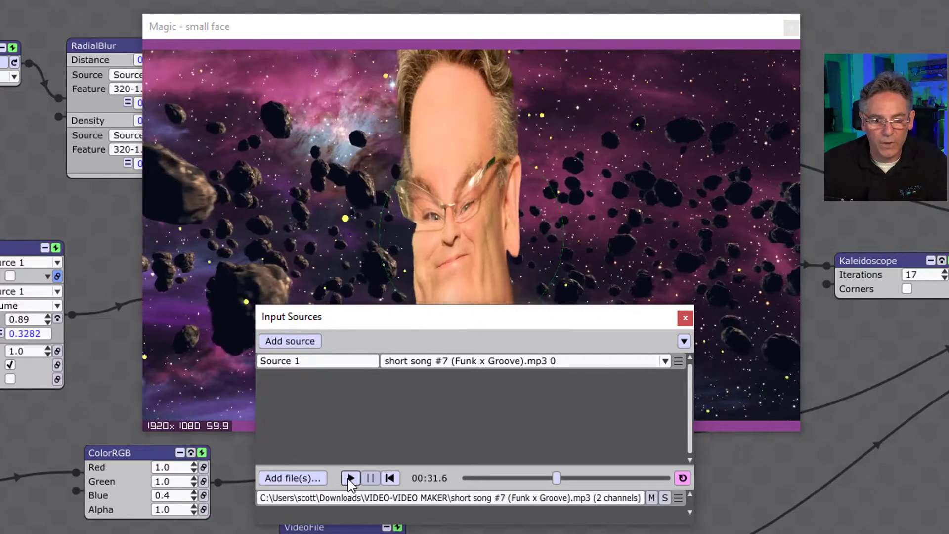
Open the scene playlist, step through entries to holy, and turn on Playback control
{"action": "left_click_drag", "start_coordinate": [450, 327], "coordinate": [446, 377]}
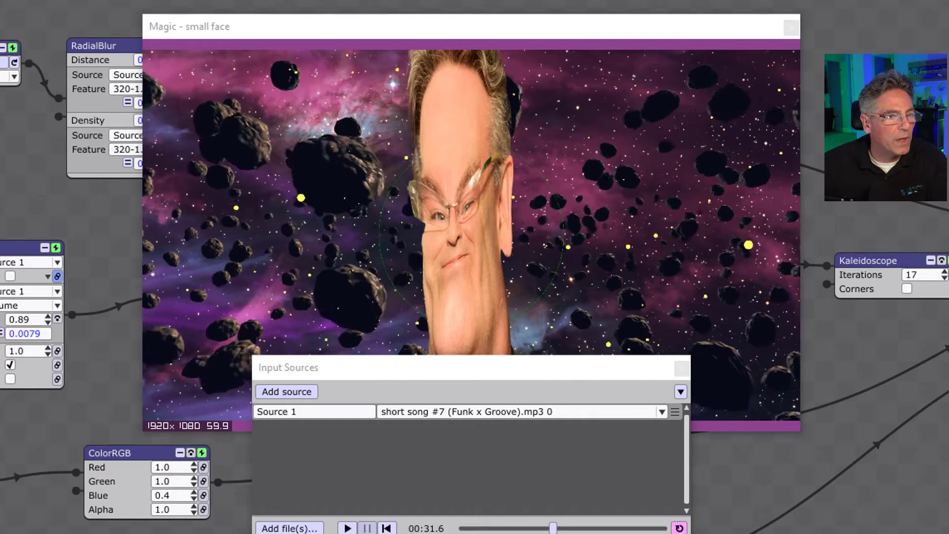
{"action": "key", "text": "ctrl+p"}
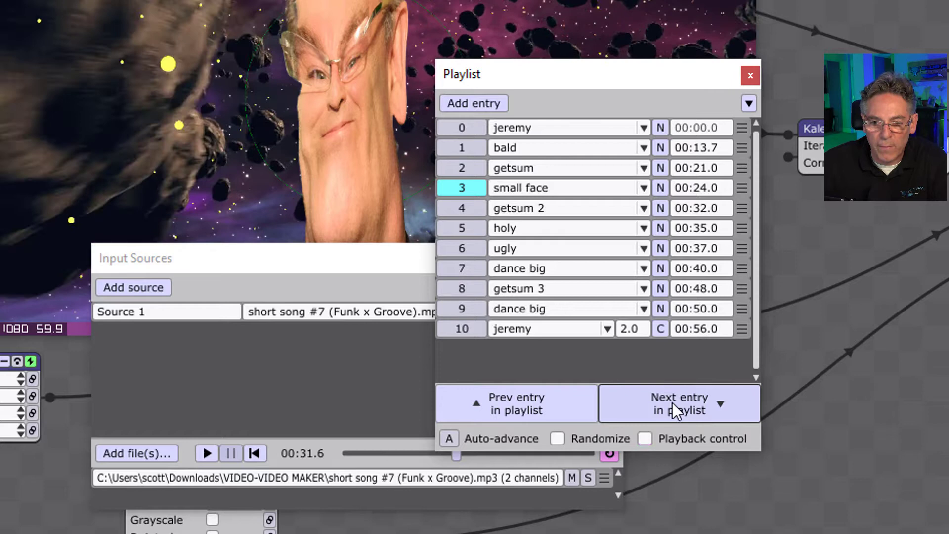
{"action": "left_click", "coordinate": [673, 403]}
{"action": "left_click", "coordinate": [566, 413]}
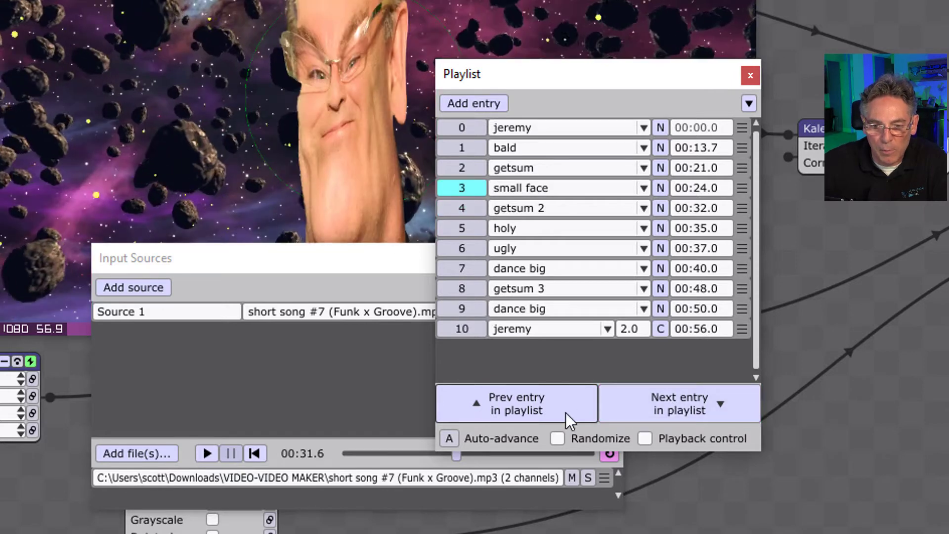
{"action": "left_click", "coordinate": [644, 402]}
{"action": "left_click", "coordinate": [648, 403]}
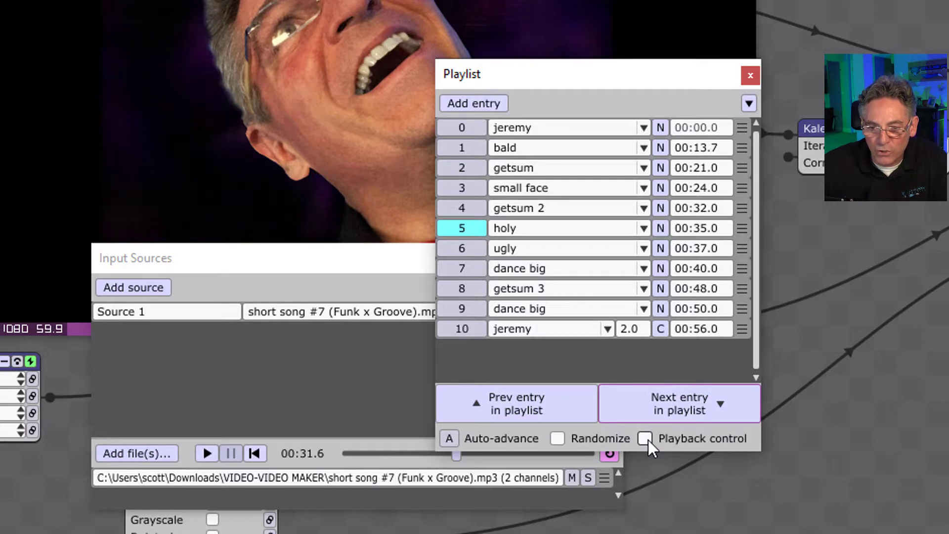
{"action": "left_click", "coordinate": [646, 439]}
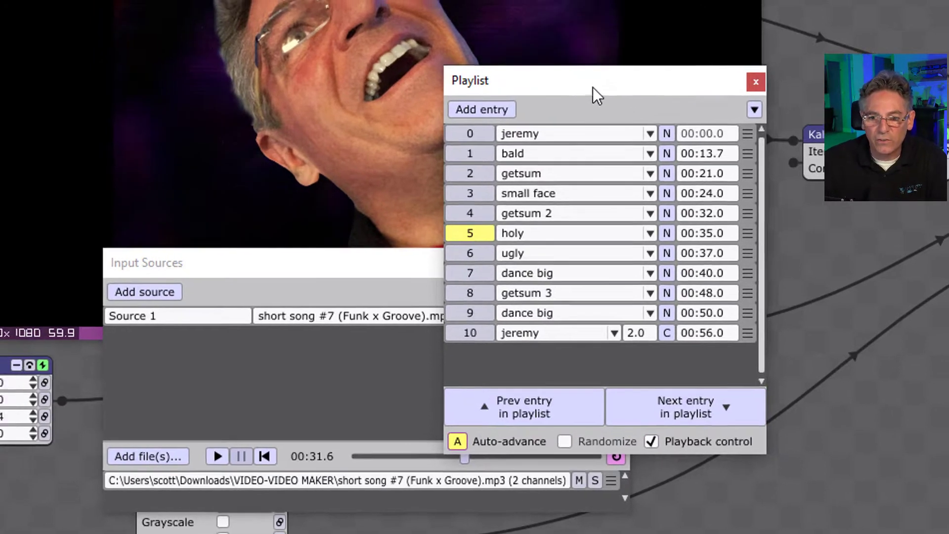
{"action": "left_click_drag", "start_coordinate": [586, 84], "coordinate": [502, 46]}
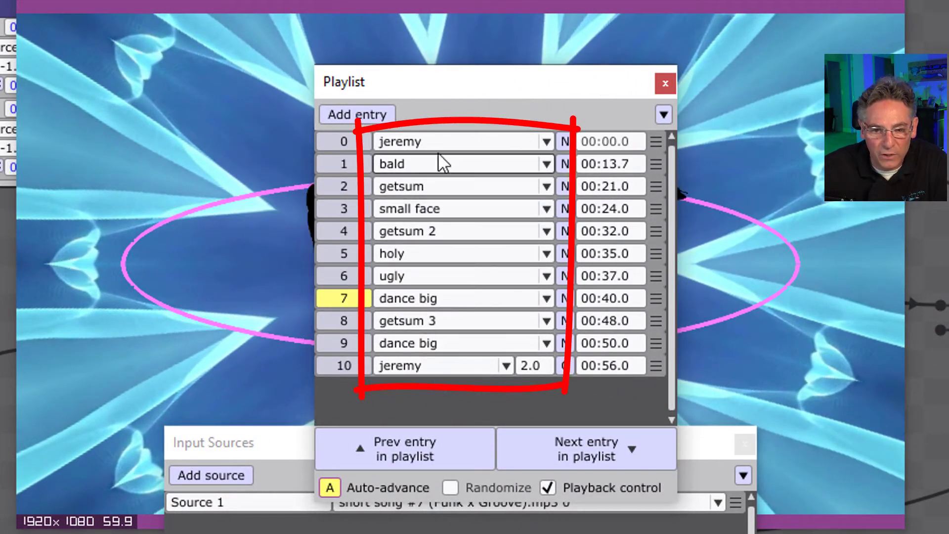
Rewind the song to its start and play it, then skip ahead to about 00:49
{"action": "left_click", "coordinate": [539, 516]}
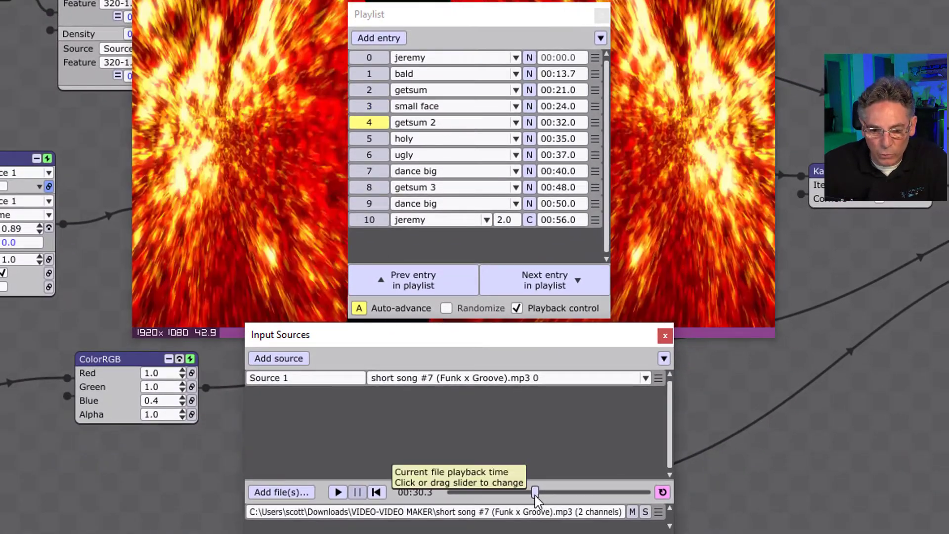
{"action": "left_click_drag", "start_coordinate": [536, 494], "coordinate": [432, 495]}
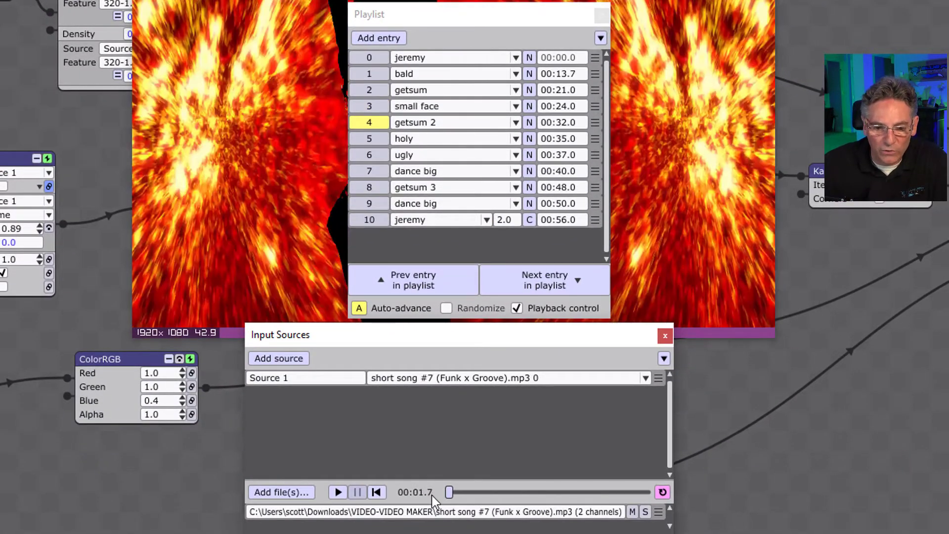
{"action": "left_click", "coordinate": [338, 492]}
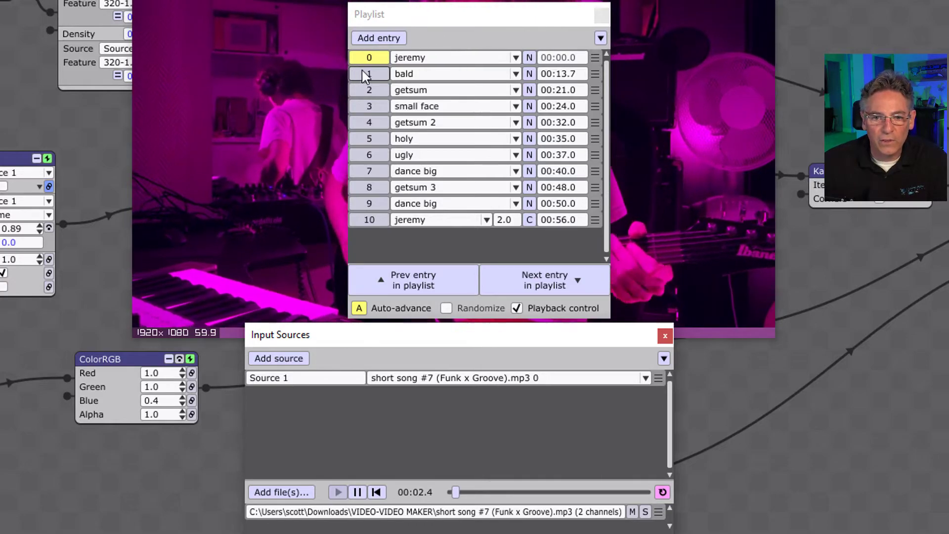
{"action": "left_click_drag", "start_coordinate": [441, 20], "coordinate": [738, 0]}
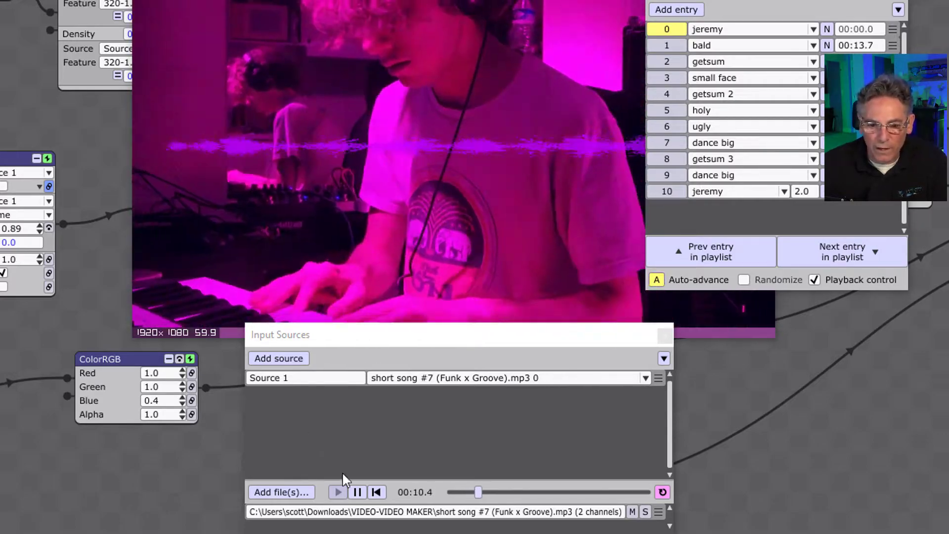
{"action": "left_click", "coordinate": [476, 492]}
{"action": "left_click_drag", "start_coordinate": [477, 492], "coordinate": [592, 489]}
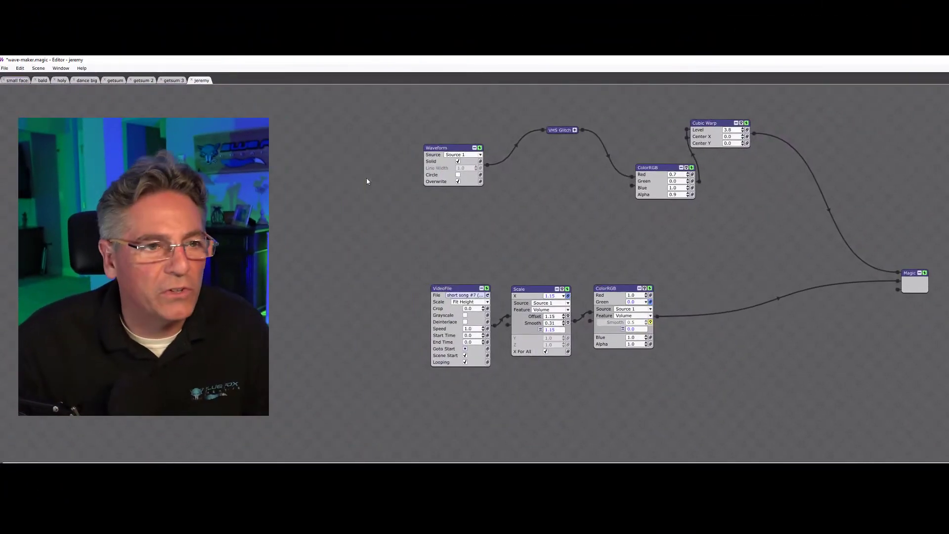
Add a new empty Scene 12, then briefly open and close its live output window
{"action": "left_click", "coordinate": [38, 69]}
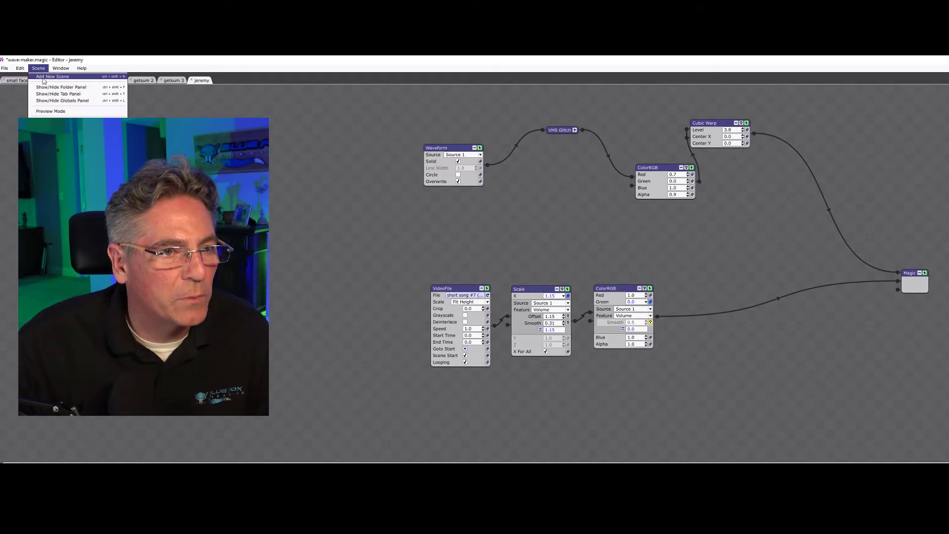
{"action": "left_click", "coordinate": [43, 77]}
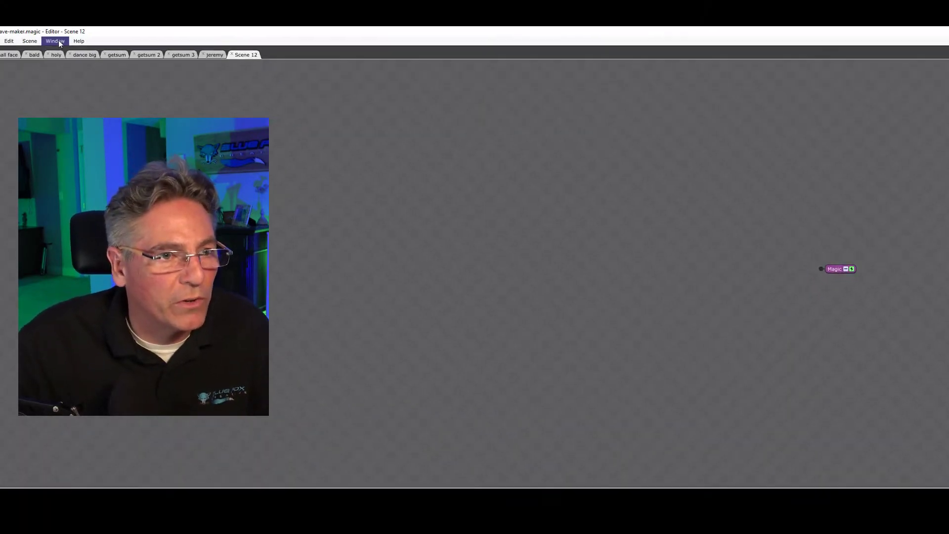
{"action": "left_click", "coordinate": [59, 43]}
{"action": "left_click", "coordinate": [64, 55]}
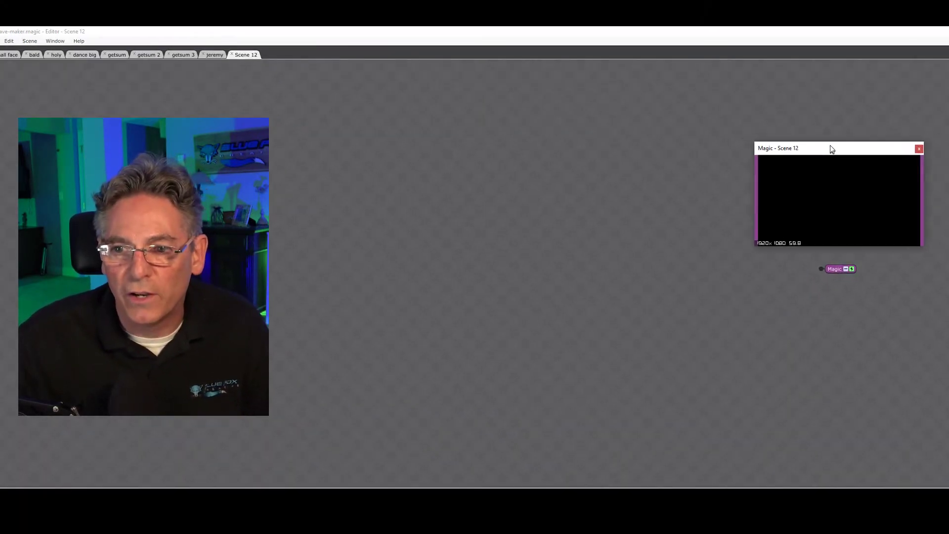
{"action": "left_click_drag", "start_coordinate": [832, 149], "coordinate": [832, 149]}
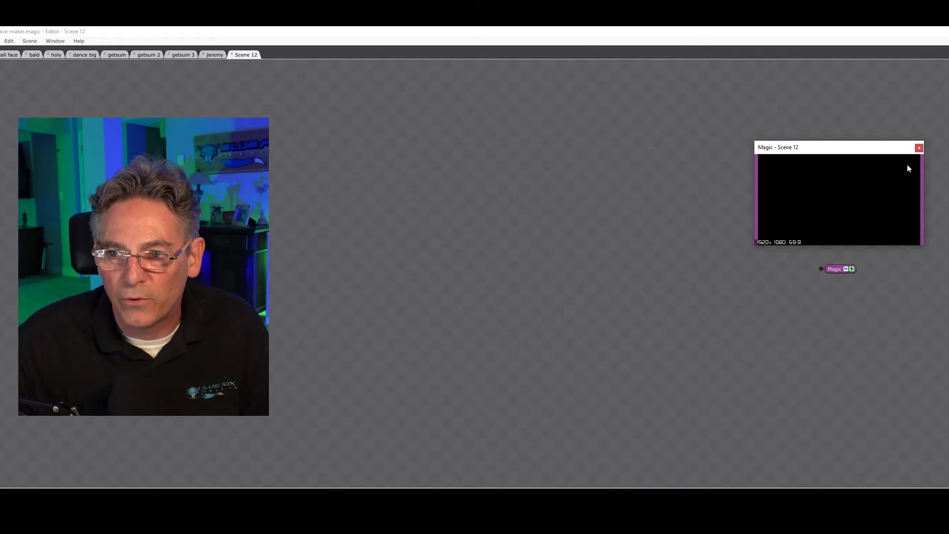
{"action": "left_click", "coordinate": [919, 148]}
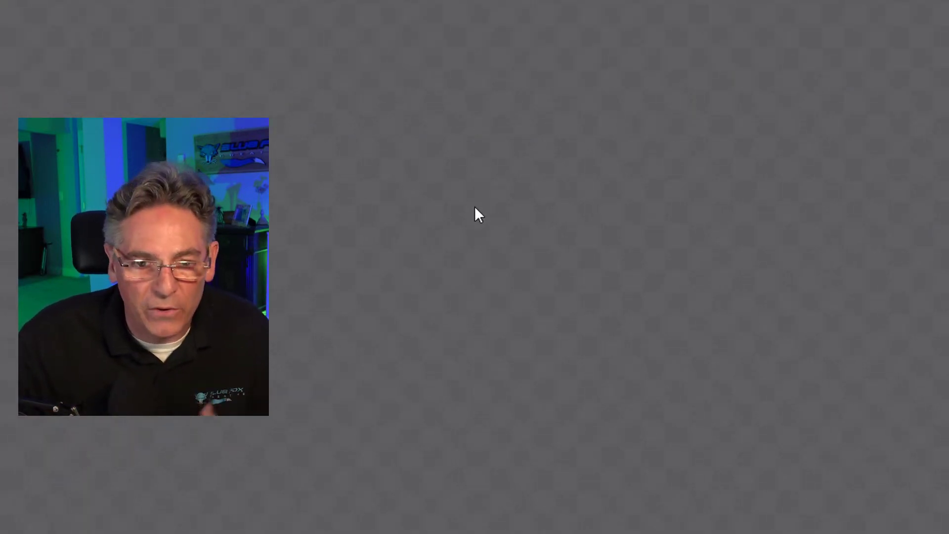
Add an Image module to Scene 12's canvas and move it up and left
{"action": "right_click", "coordinate": [461, 175]}
{"action": "mouse_move", "coordinate": [447, 185]}
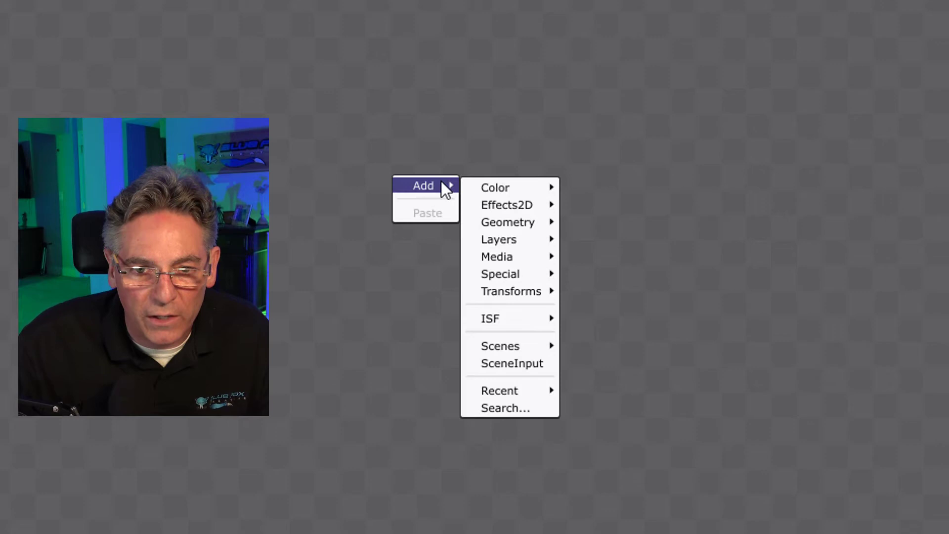
{"action": "mouse_move", "coordinate": [531, 243]}
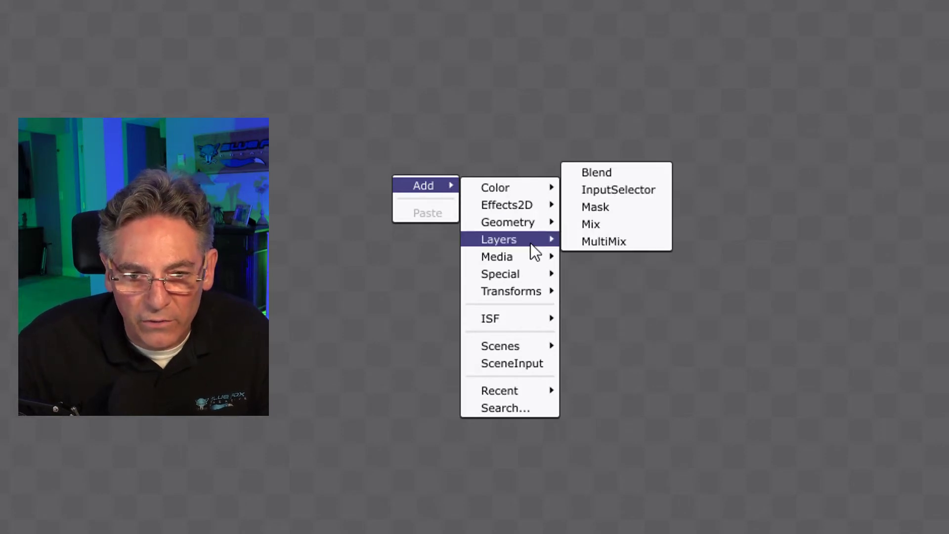
{"action": "mouse_move", "coordinate": [530, 260]}
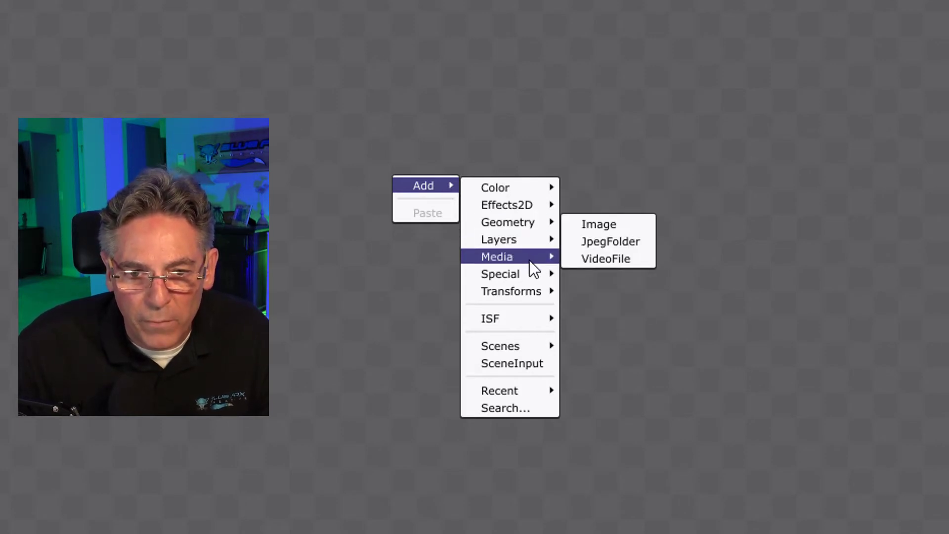
{"action": "left_click", "coordinate": [601, 224]}
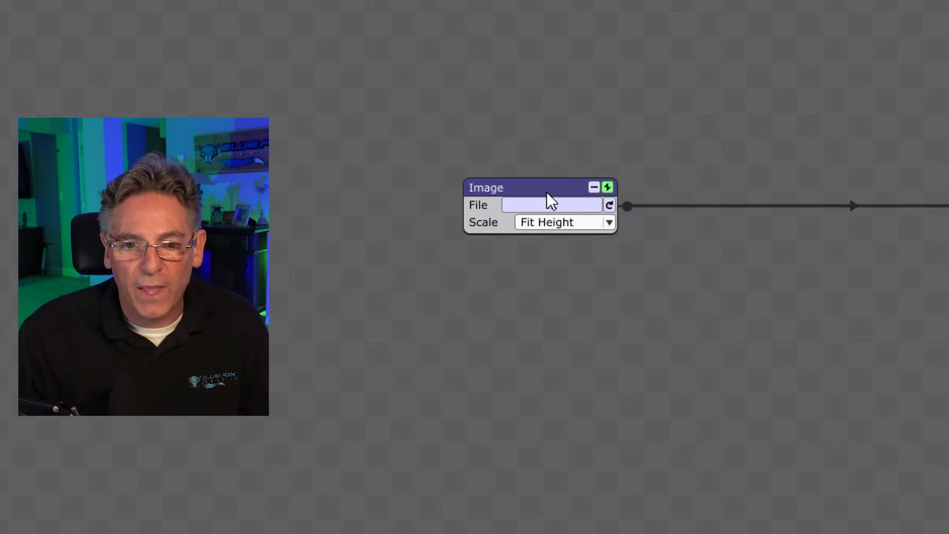
{"action": "left_click_drag", "start_coordinate": [547, 192], "coordinate": [450, 194]}
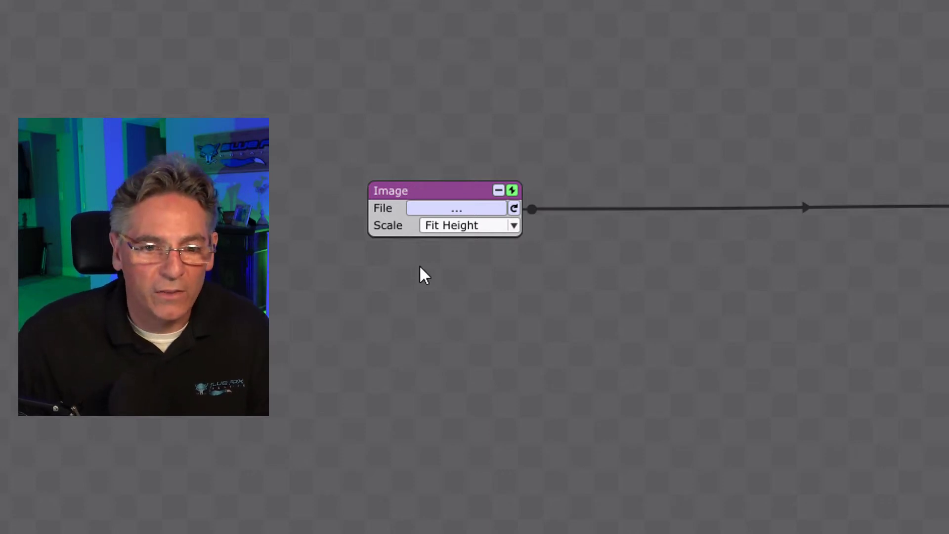
{"action": "left_click_drag", "start_coordinate": [452, 193], "coordinate": [411, 180]}
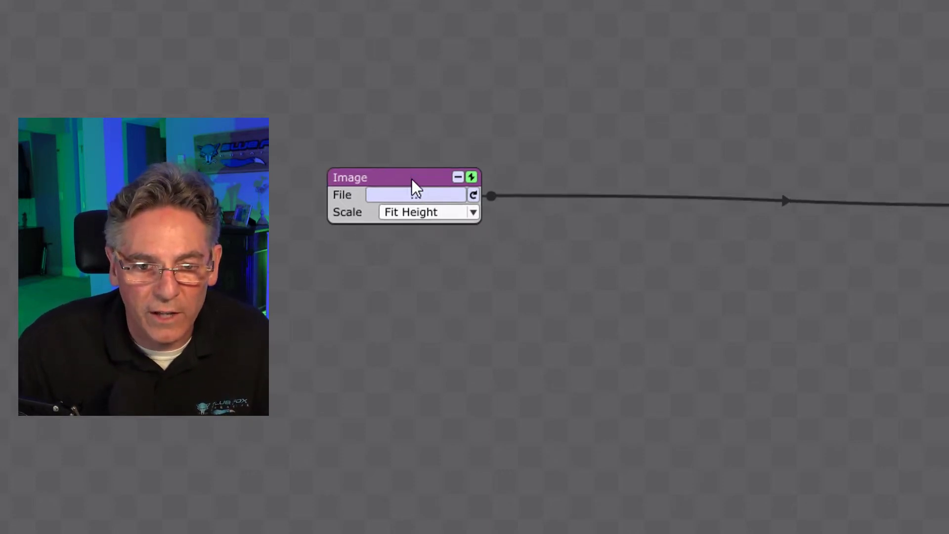
Load fist-kid.png into the Image node
{"action": "left_click", "coordinate": [439, 194]}
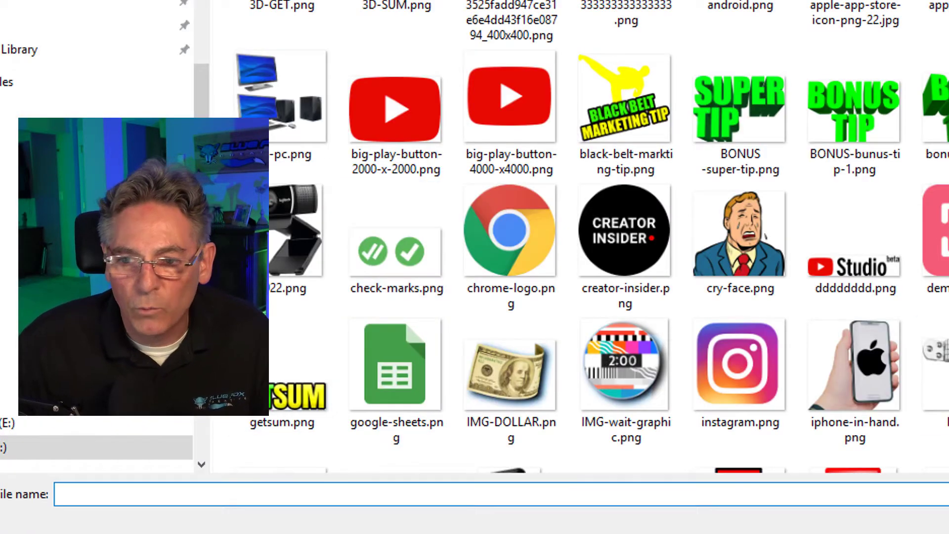
{"action": "type", "text": "fist-kid.png"}
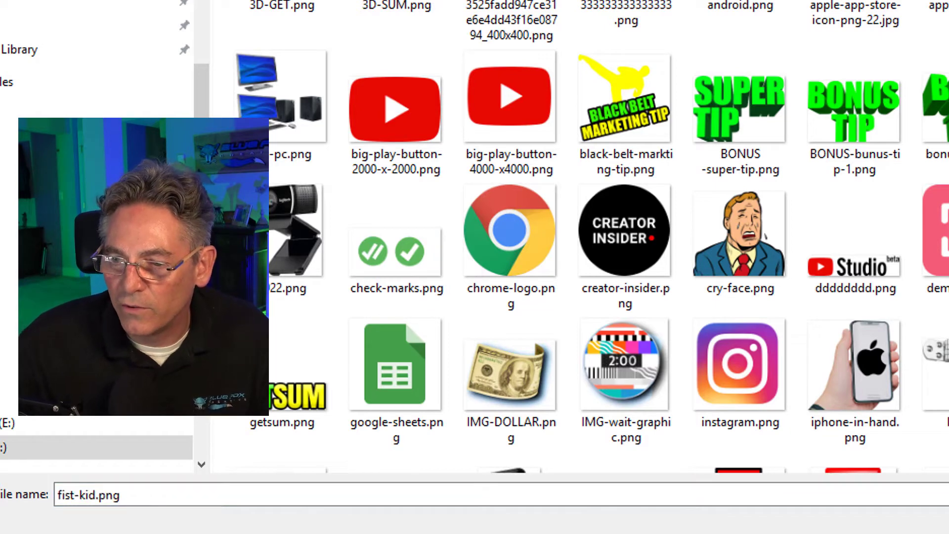
{"action": "key", "text": "Return"}
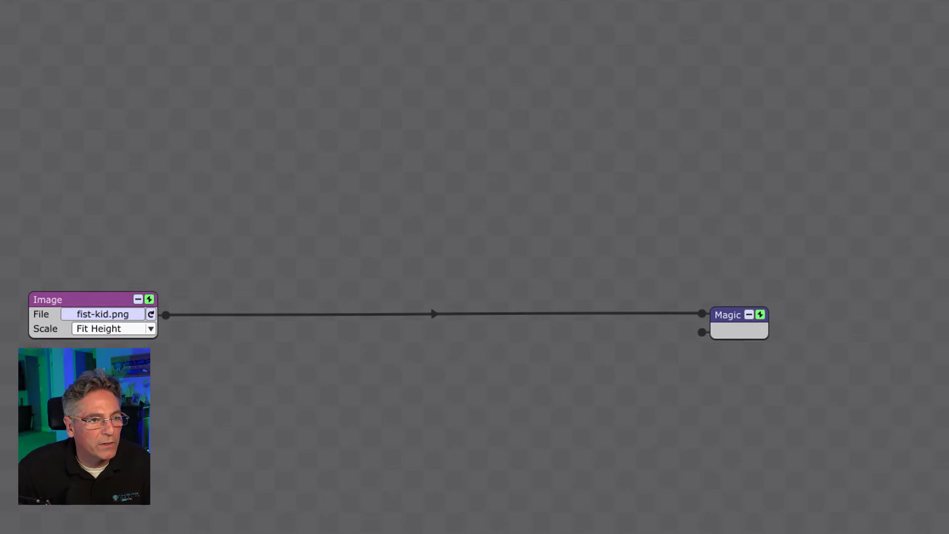
Move the Scene 12 preview up and set the Image node's Scale to Fit Width
{"action": "left_click_drag", "start_coordinate": [691, 110], "coordinate": [711, 48]}
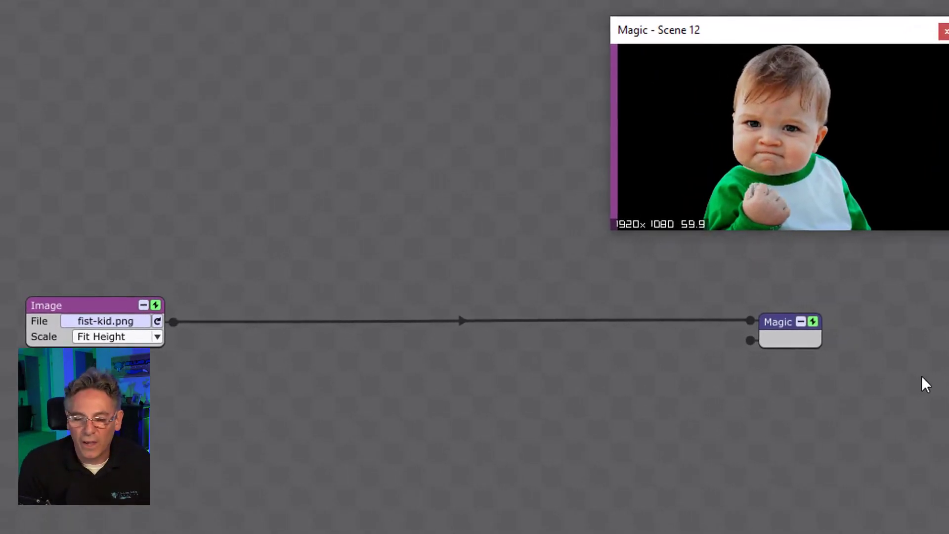
{"action": "left_click", "coordinate": [136, 337]}
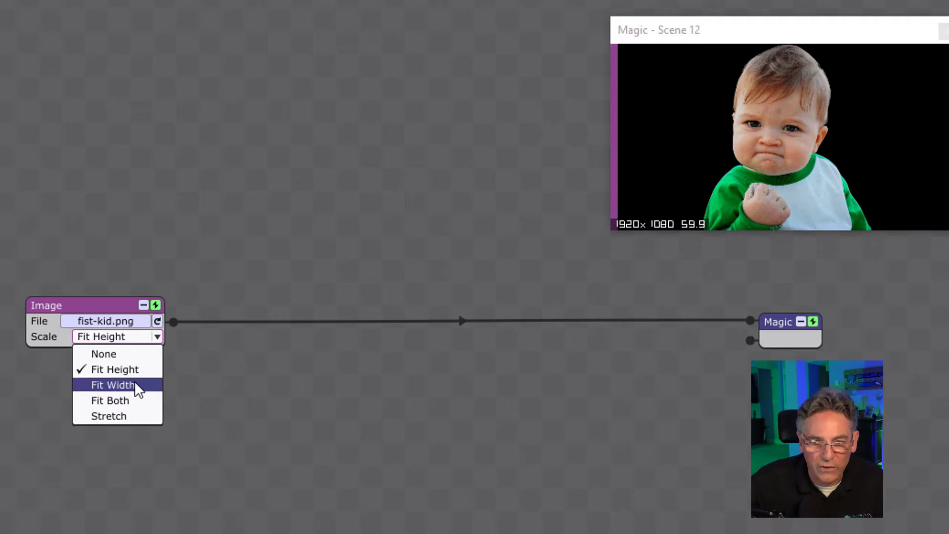
{"action": "left_click", "coordinate": [134, 382]}
Try Stretch scaling, then settle on Fit Both and reposition the Image node
{"action": "left_click", "coordinate": [127, 338]}
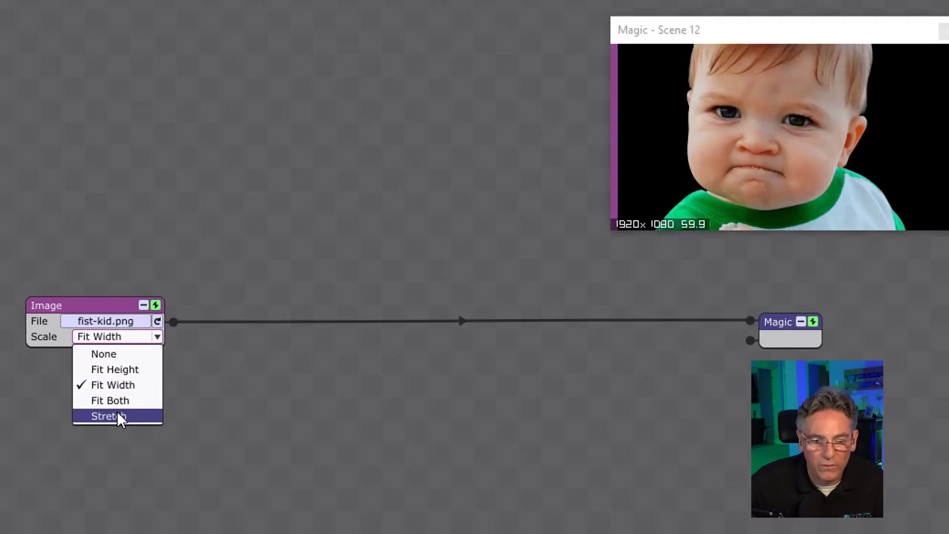
{"action": "left_click", "coordinate": [120, 415]}
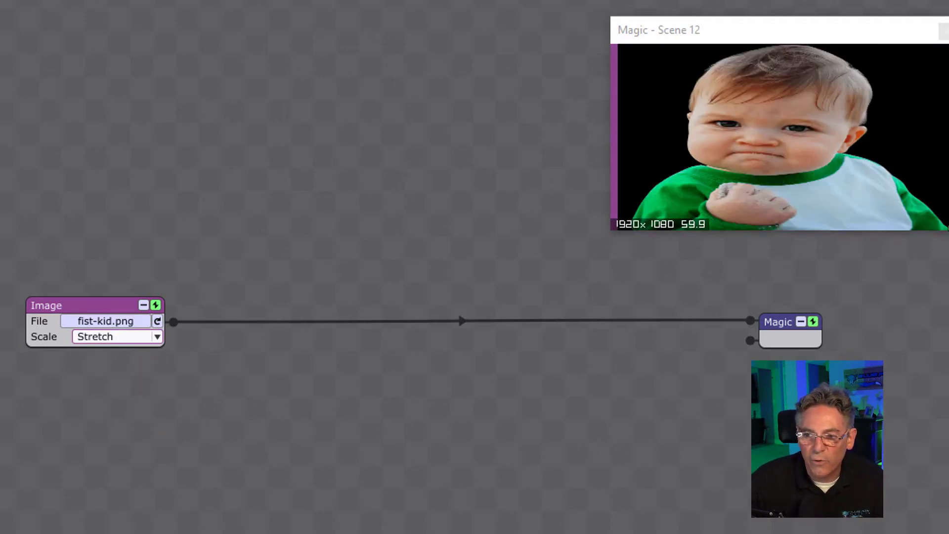
{"action": "left_click_drag", "start_coordinate": [613, 230], "coordinate": [613, 314]}
{"action": "left_click", "coordinate": [130, 335]}
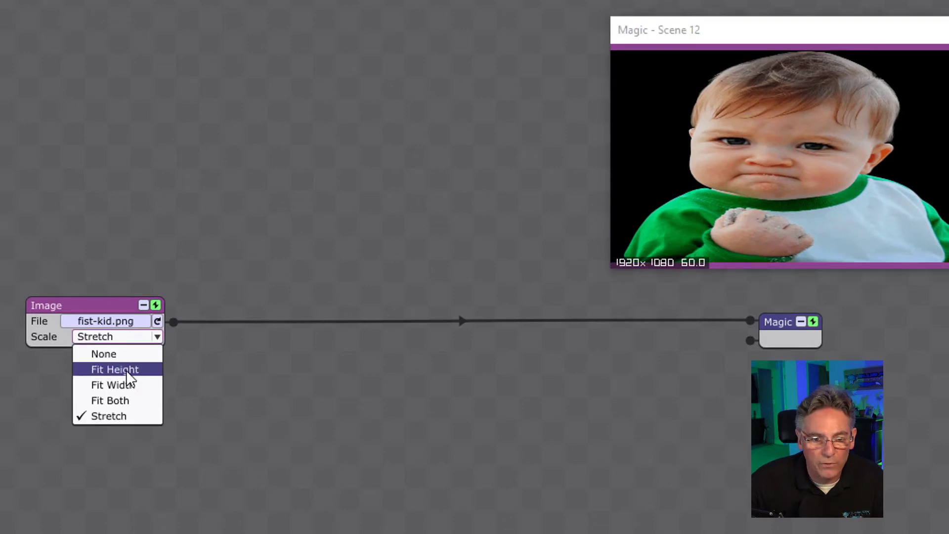
{"action": "left_click", "coordinate": [143, 397]}
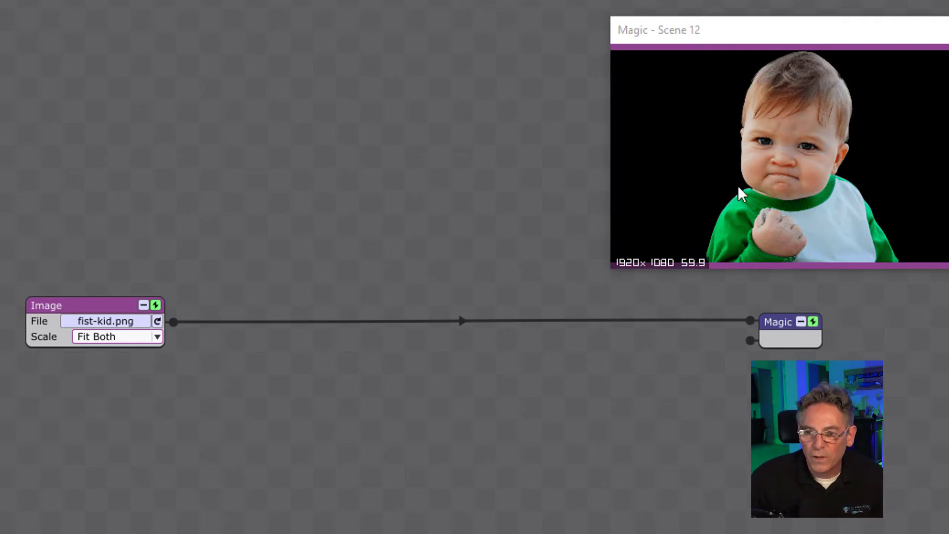
{"action": "left_click_drag", "start_coordinate": [92, 305], "coordinate": [90, 276]}
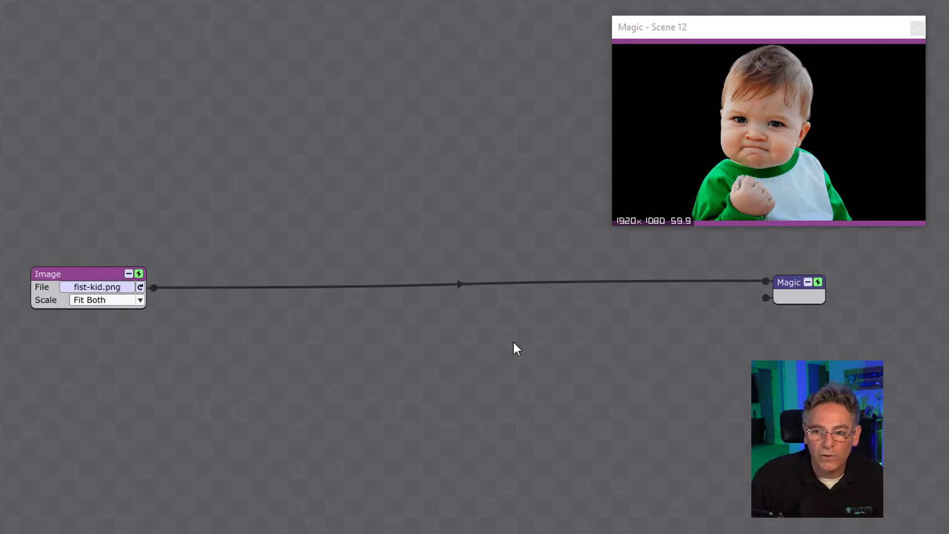
Add a Scale module by searching 'scale', then arrange the Scale and Image nodes
{"action": "right_click", "coordinate": [241, 316]}
{"action": "mouse_move", "coordinate": [258, 296]}
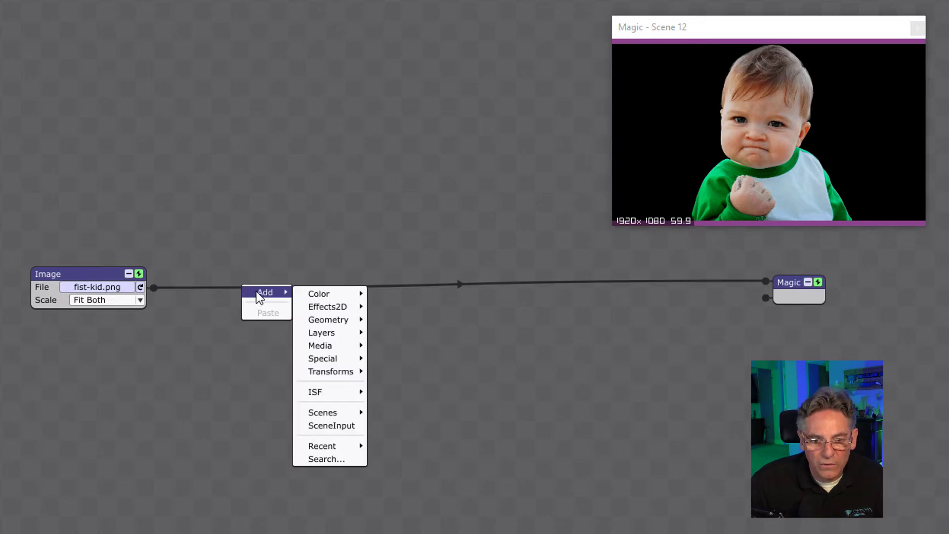
{"action": "left_click", "coordinate": [354, 460]}
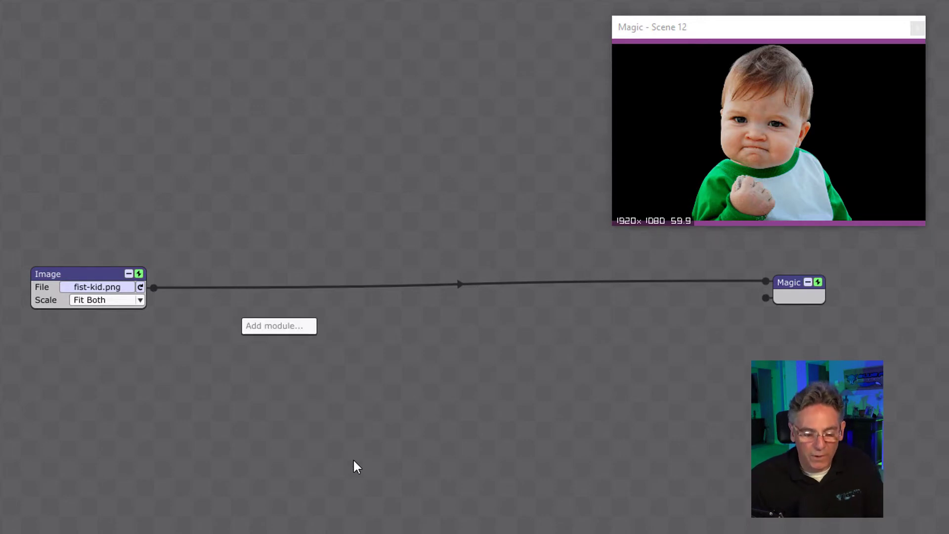
{"action": "type", "text": "scale"}
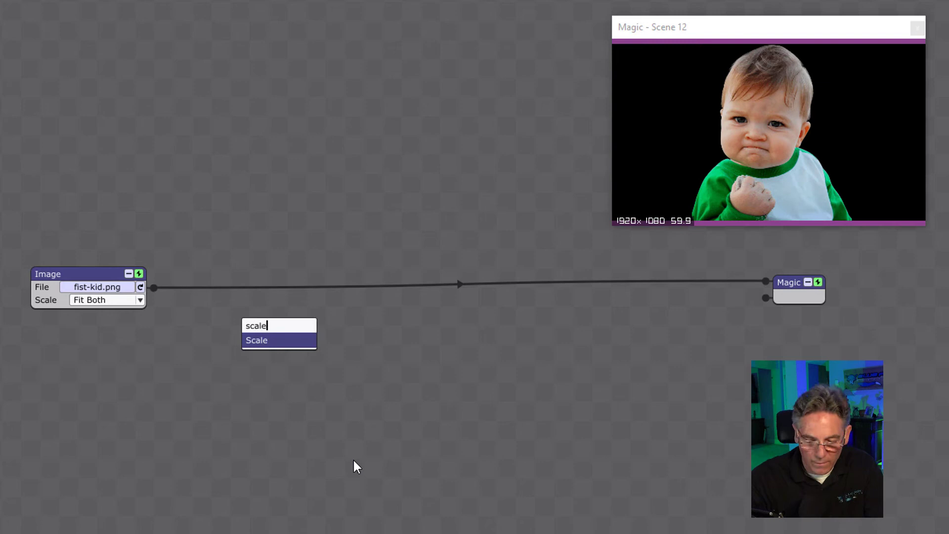
{"action": "key", "text": "Return"}
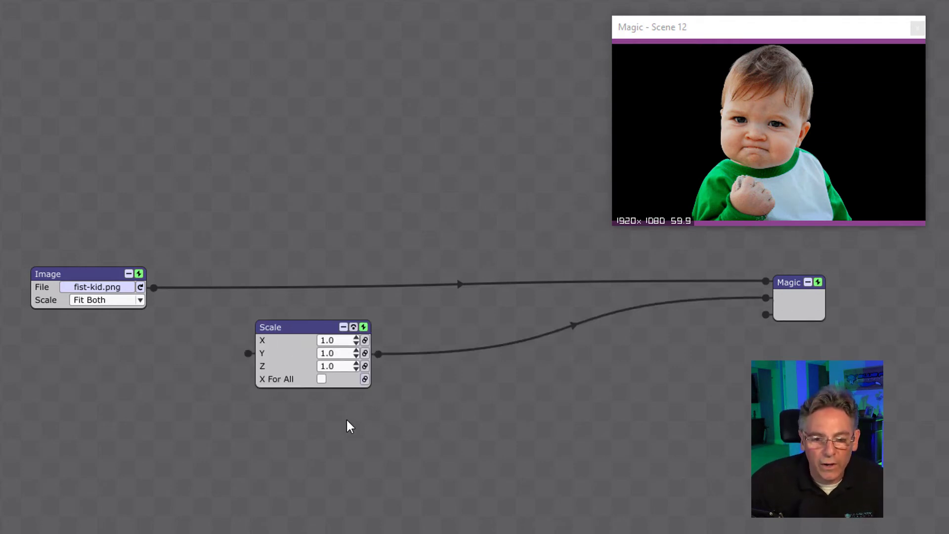
{"action": "left_click_drag", "start_coordinate": [305, 333], "coordinate": [284, 362]}
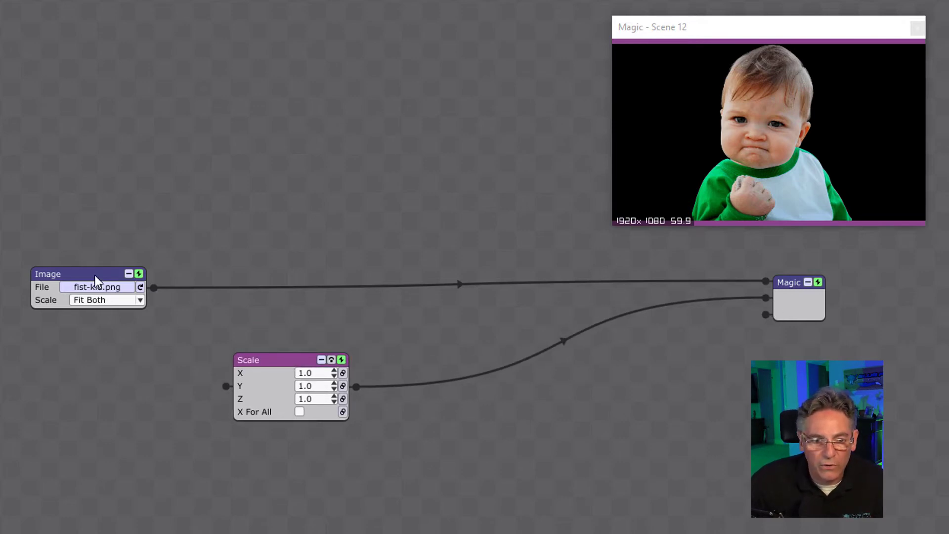
{"action": "left_click_drag", "start_coordinate": [95, 280], "coordinate": [78, 277]}
{"action": "left_click_drag", "start_coordinate": [293, 362], "coordinate": [248, 357]}
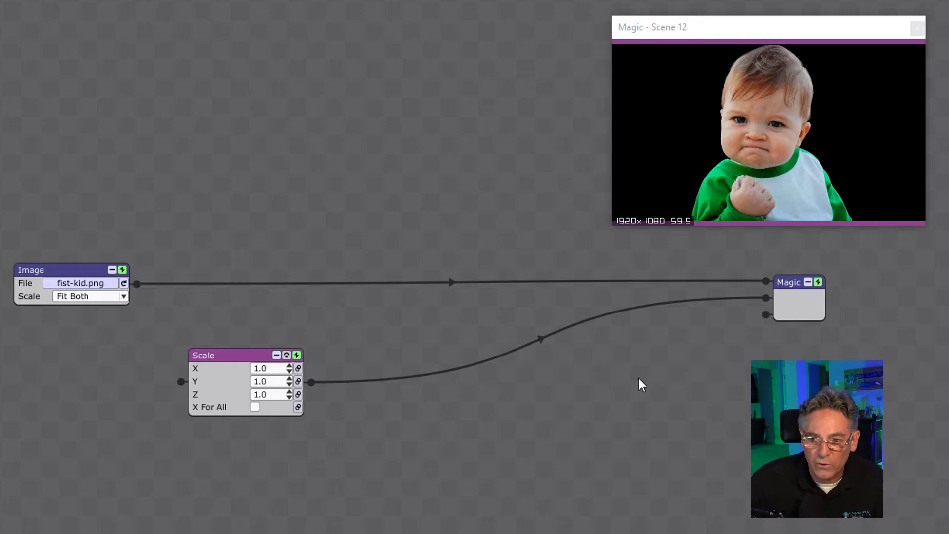
Rewire so the Image node feeds the adjacent Scale node, which feeds the Magic output
{"action": "left_click_drag", "start_coordinate": [761, 298], "coordinate": [723, 311]}
{"action": "left_click_drag", "start_coordinate": [250, 352], "coordinate": [262, 321]}
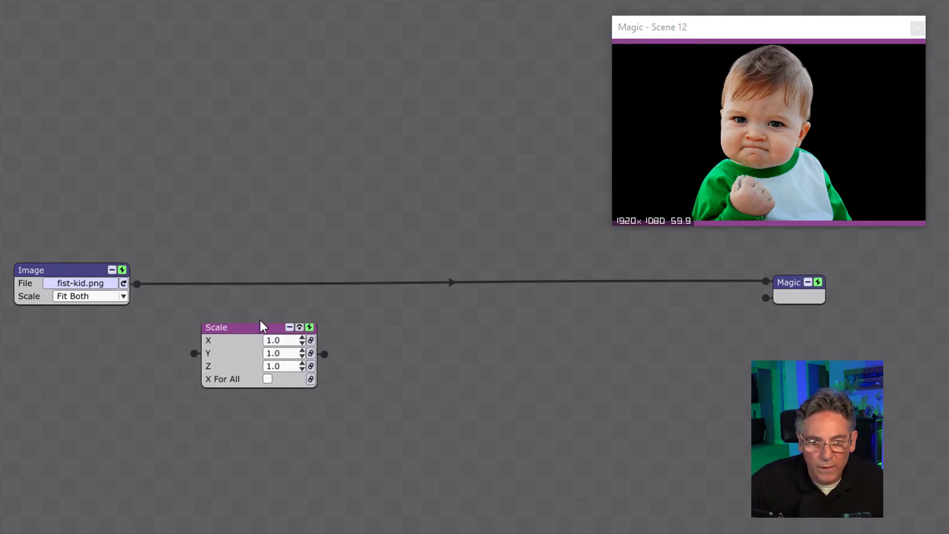
{"action": "left_click_drag", "start_coordinate": [706, 280], "coordinate": [194, 352]}
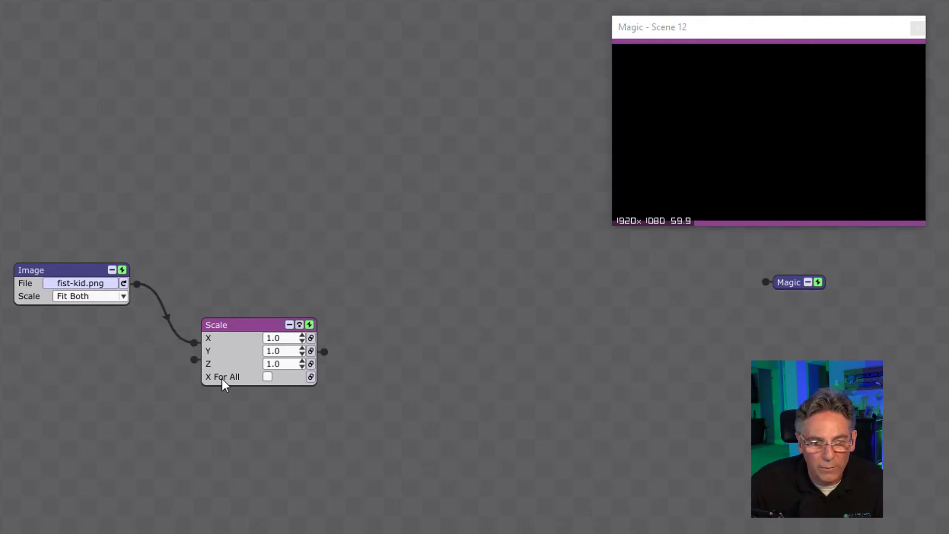
{"action": "left_click_drag", "start_coordinate": [244, 324], "coordinate": [230, 269]}
{"action": "left_click_drag", "start_coordinate": [313, 297], "coordinate": [775, 284]}
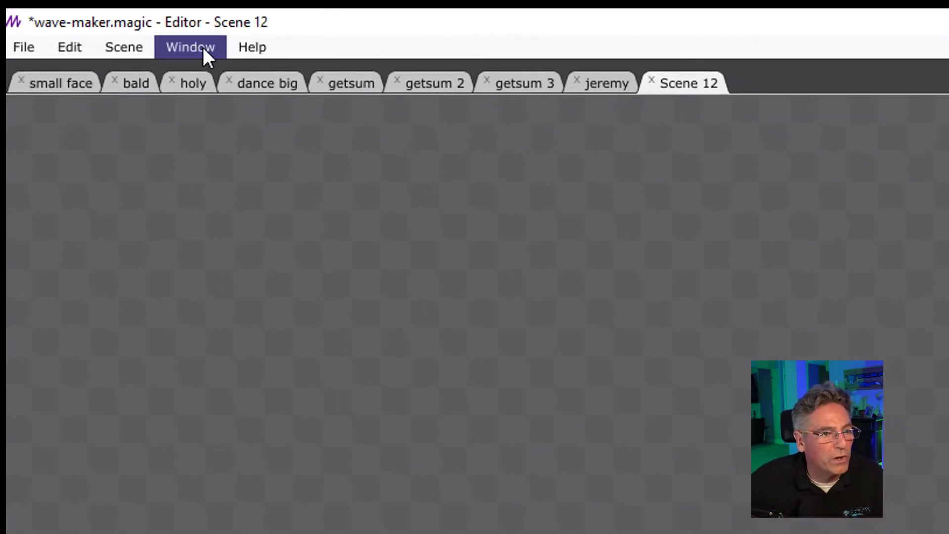
Open the Input Sources window and move it to the left
{"action": "left_click", "coordinate": [187, 45]}
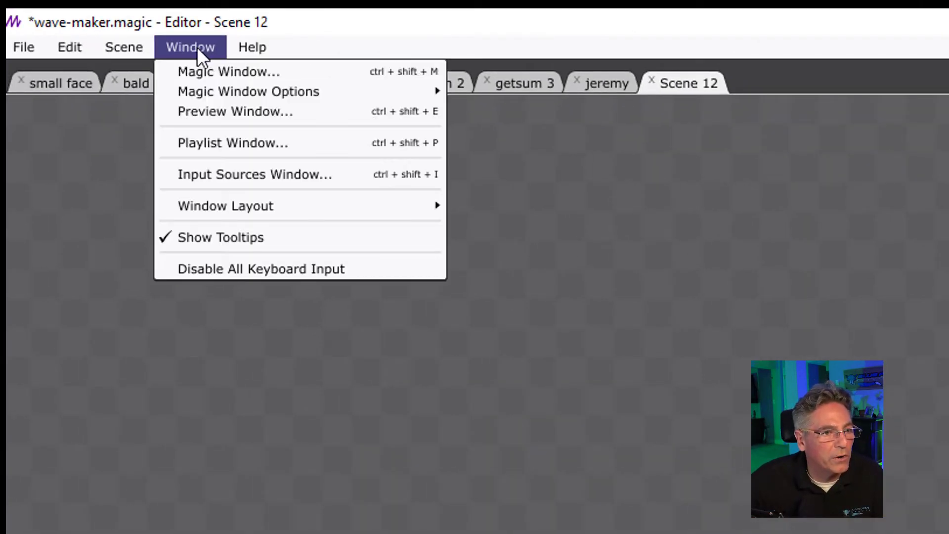
{"action": "left_click", "coordinate": [223, 177]}
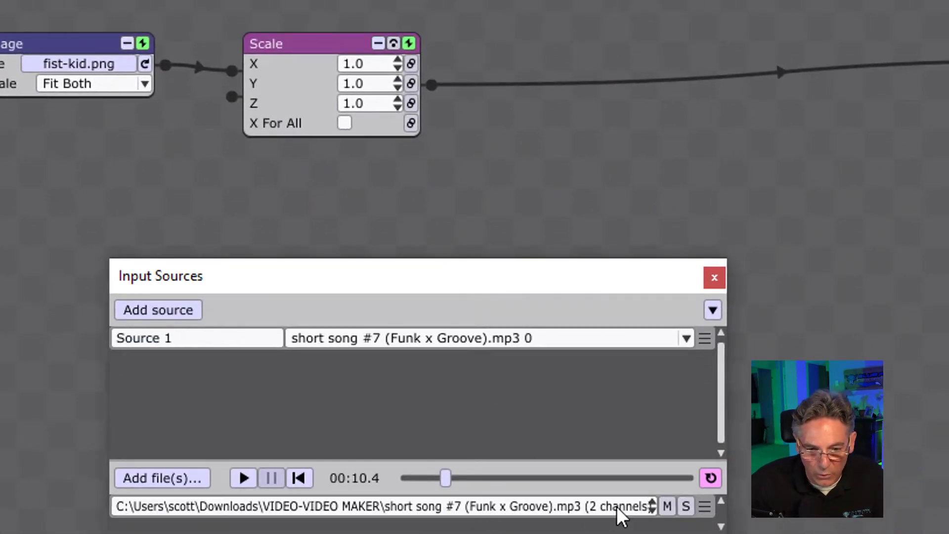
{"action": "left_click_drag", "start_coordinate": [420, 278], "coordinate": [336, 284]}
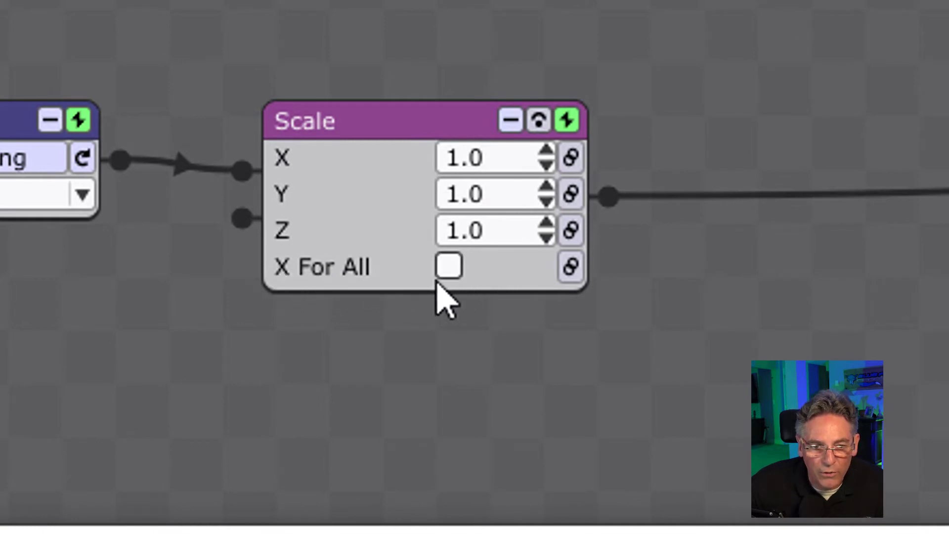
Check X For All on the Scale node and link X to Source 1's Volume feature
{"action": "left_click", "coordinate": [449, 266]}
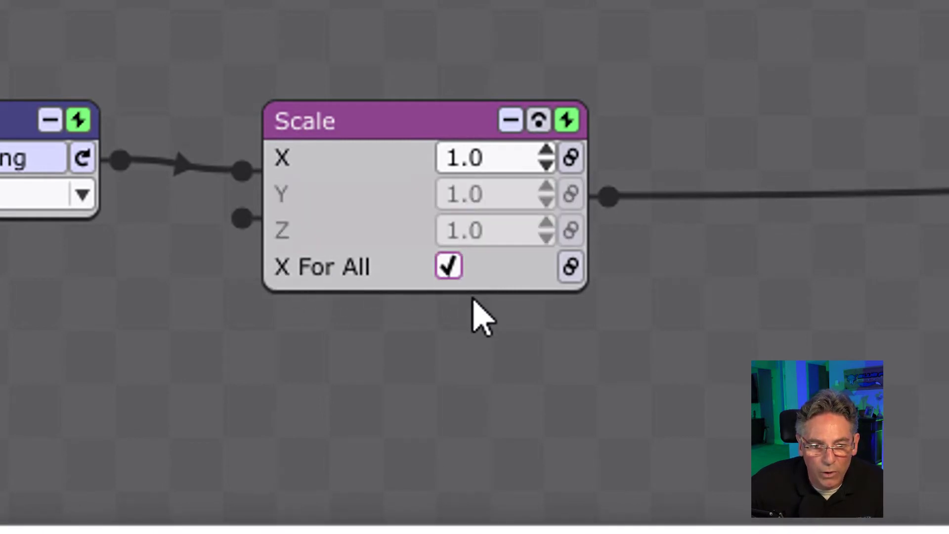
{"action": "left_click", "coordinate": [571, 158]}
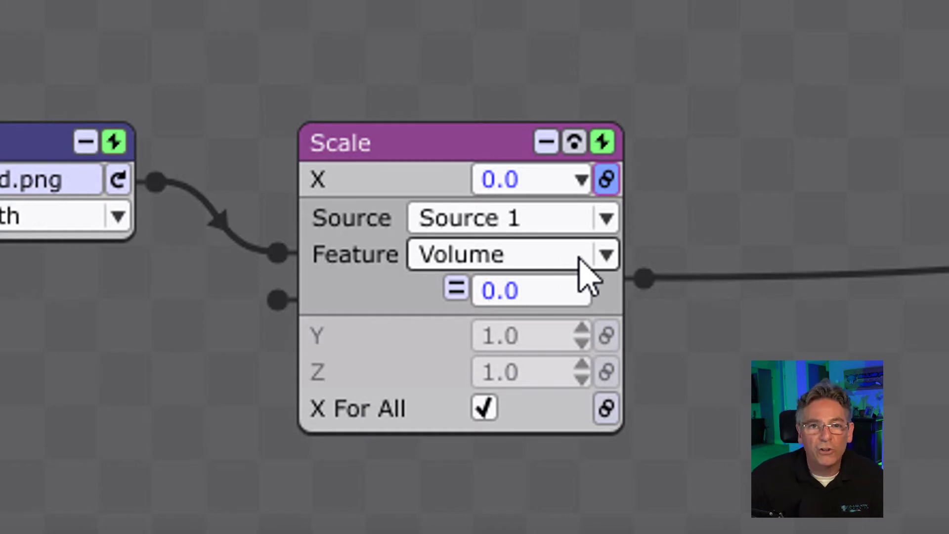
{"action": "left_click", "coordinate": [563, 256]}
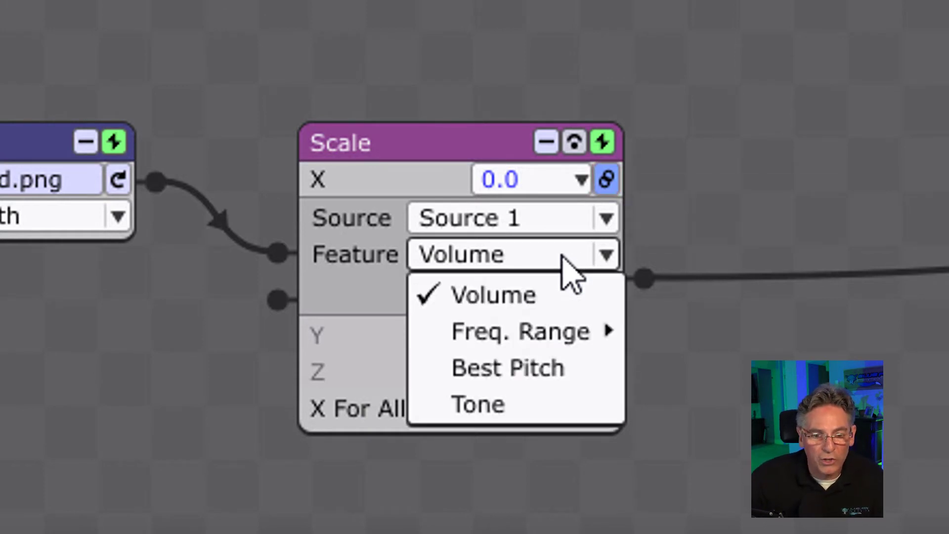
{"action": "mouse_move", "coordinate": [573, 331]}
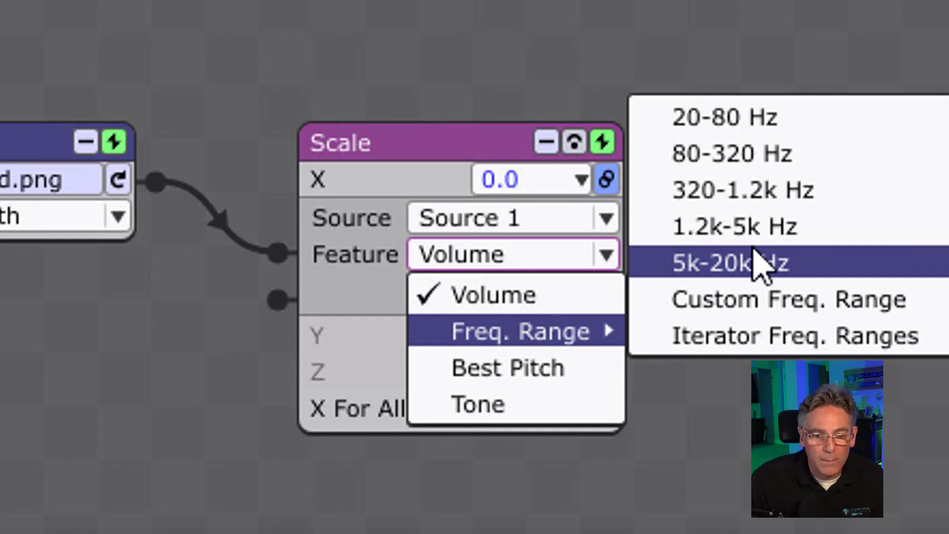
{"action": "left_click", "coordinate": [529, 297]}
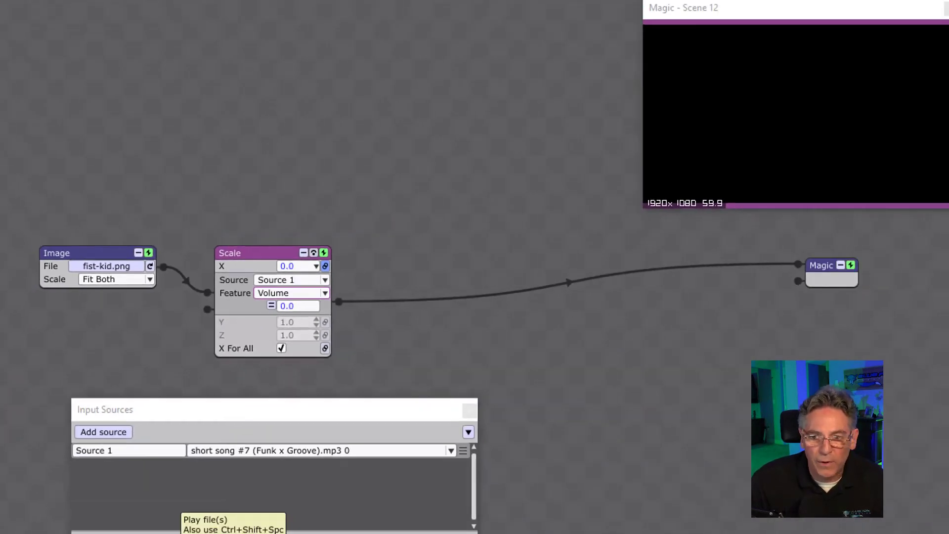
Test the volume-scaled image by playing and pausing the song, then nudge the Scale node up-right
{"action": "left_click", "coordinate": [161, 523]}
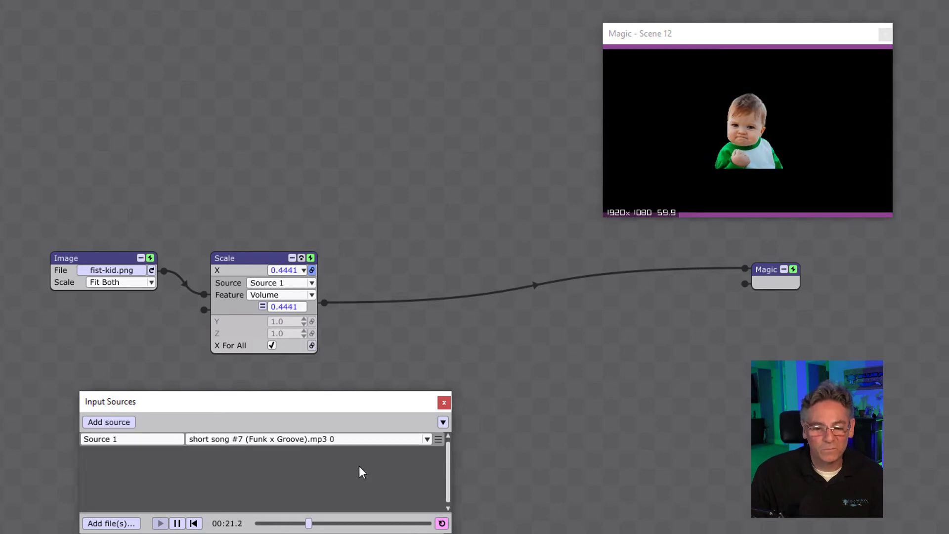
{"action": "left_click", "coordinate": [178, 524]}
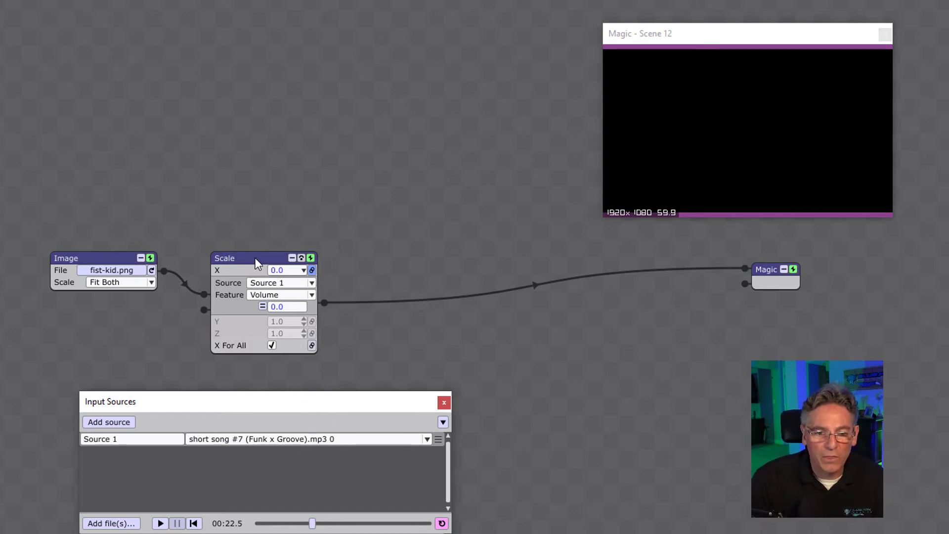
{"action": "left_click_drag", "start_coordinate": [255, 257], "coordinate": [267, 235]}
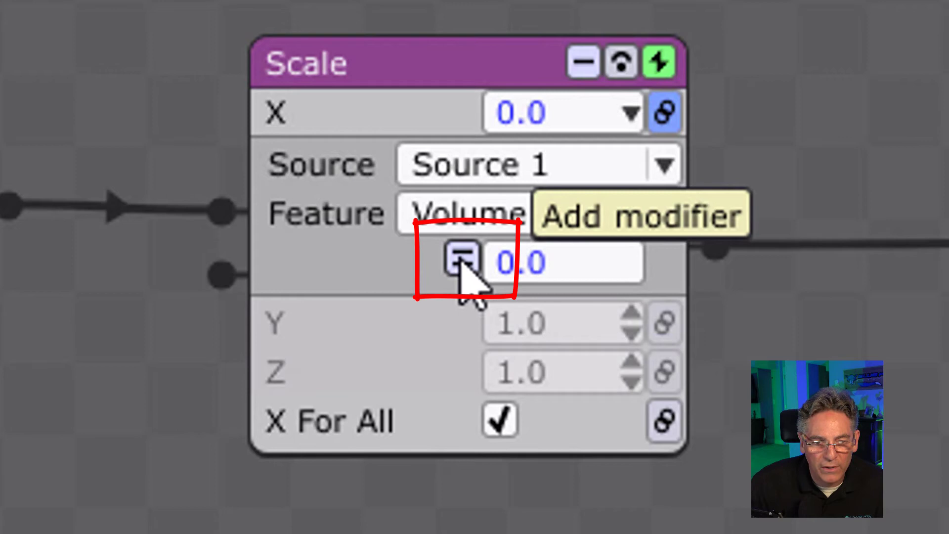
Add a Smooth modifier to the Scale node's Volume-driven X value
{"action": "left_click", "coordinate": [460, 262]}
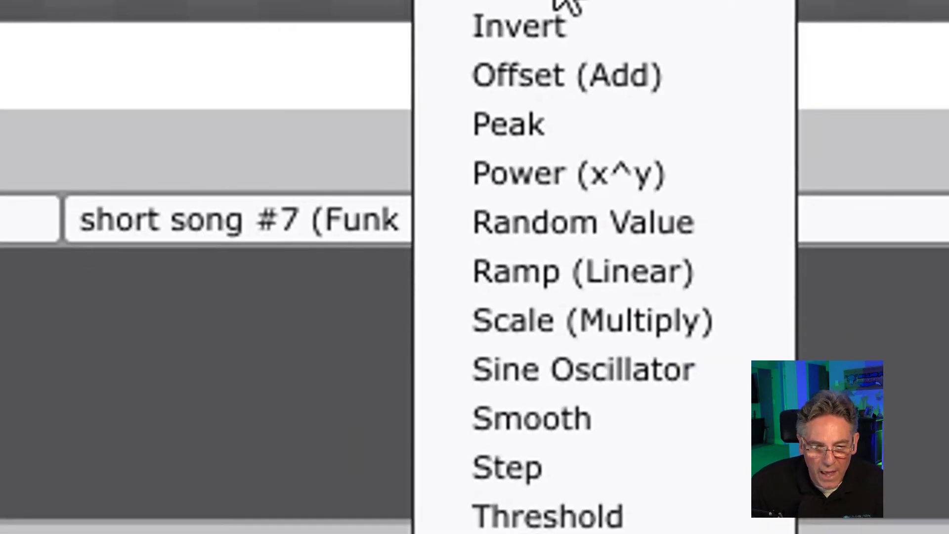
{"action": "left_click", "coordinate": [609, 418]}
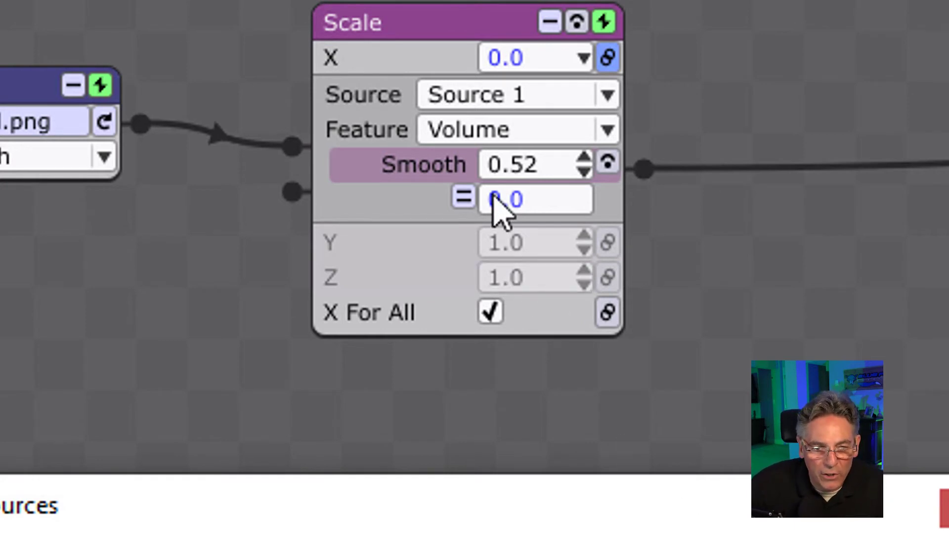
Add an Offset modifier after Smooth, raise it to 0.88, and pause playback
{"action": "left_click", "coordinate": [464, 197]}
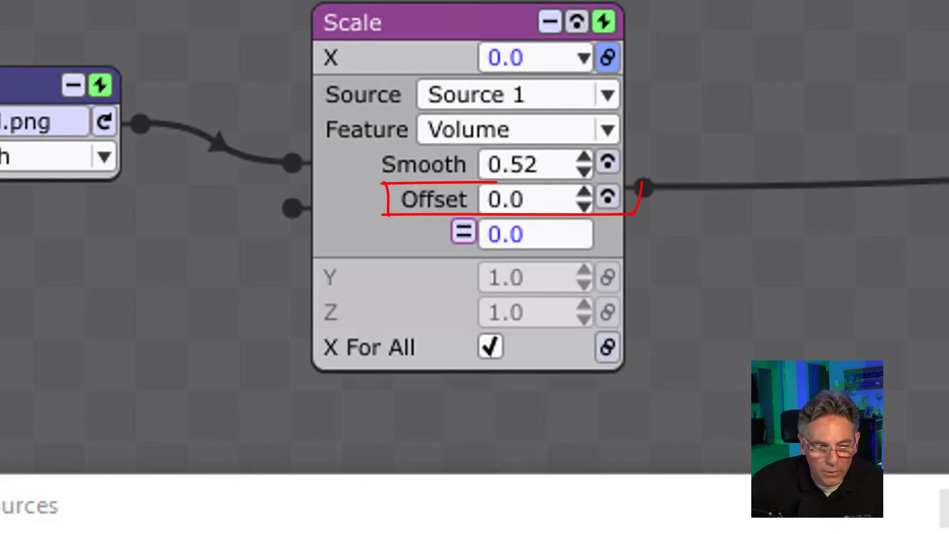
{"action": "left_click_drag", "start_coordinate": [555, 218], "coordinate": [555, 107]}
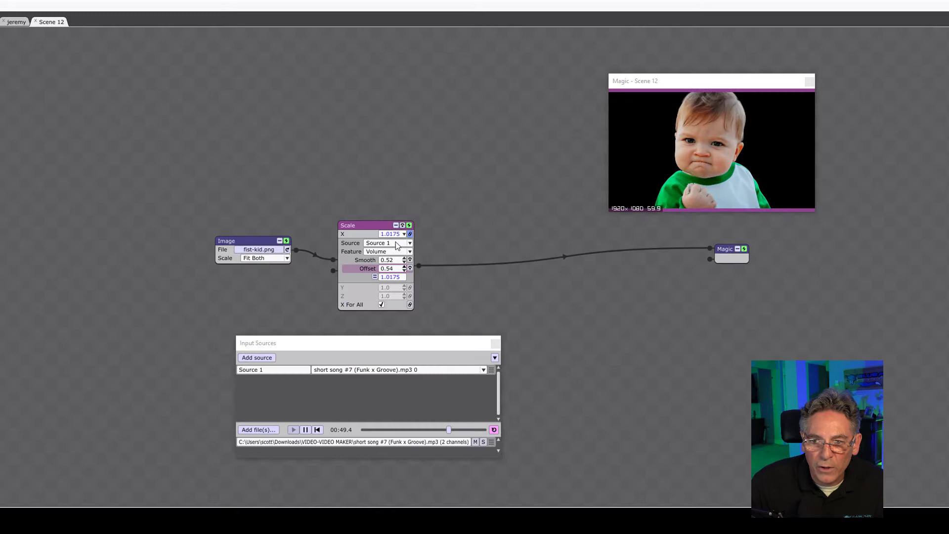
{"action": "left_click_drag", "start_coordinate": [398, 246], "coordinate": [398, 232]}
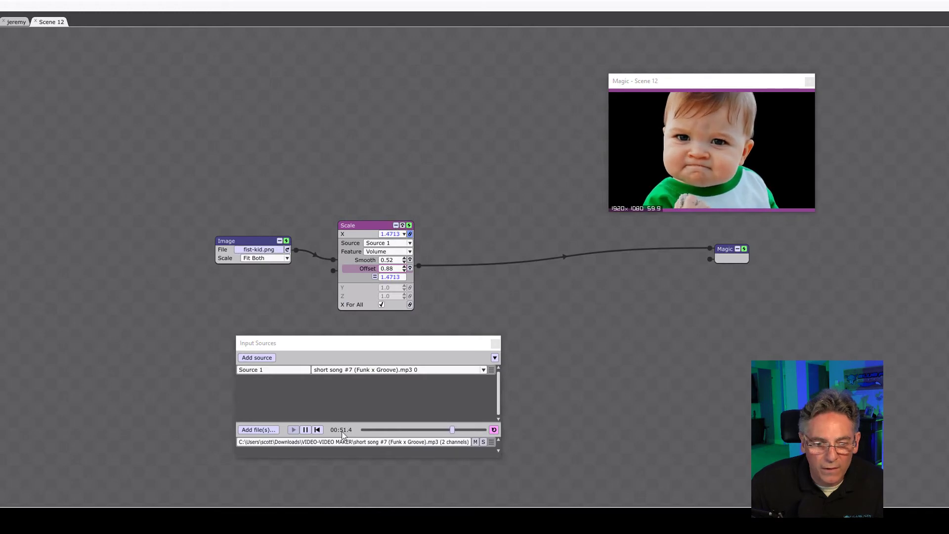
{"action": "left_click", "coordinate": [305, 429]}
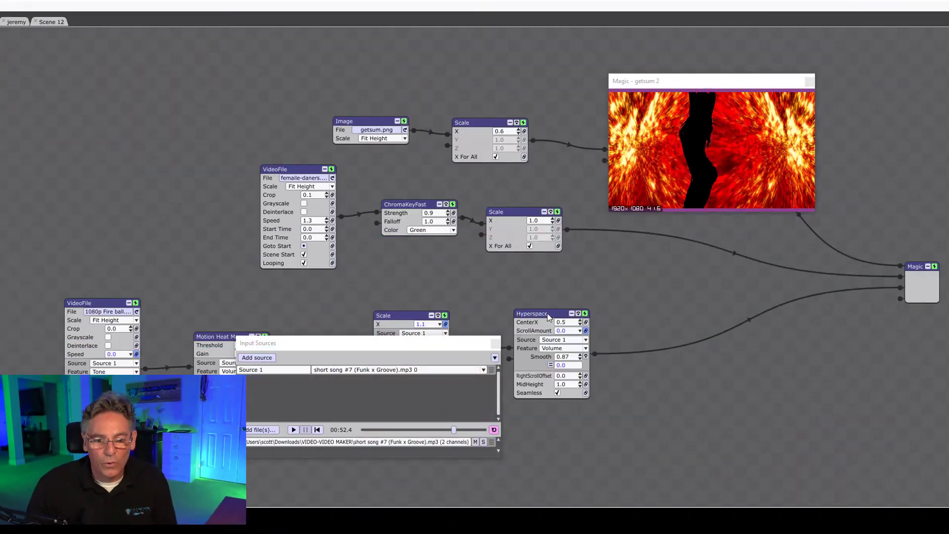
Move the Input Sources window aside to reveal the getsum 2 node graph
{"action": "left_click_drag", "start_coordinate": [435, 343], "coordinate": [829, 444]}
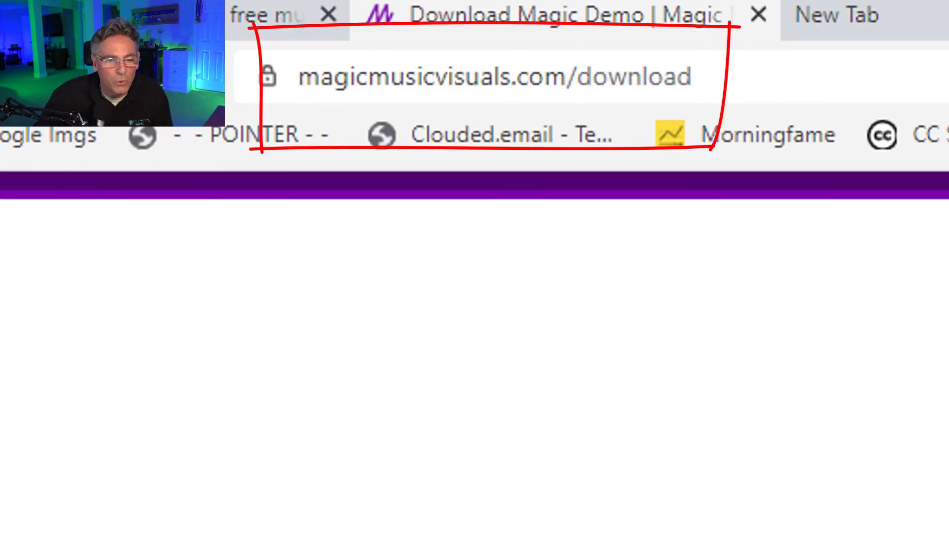
Scroll the download page down to the Windows and Mac demo download buttons
{"action": "mouse_move", "coordinate": [515, 219]}
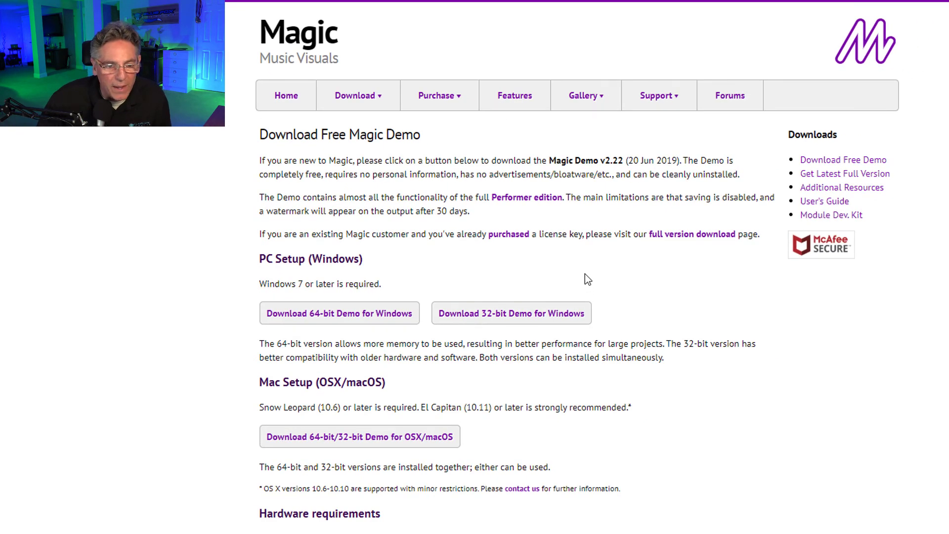
{"action": "scroll", "coordinate": [588, 280], "scroll_direction": "down", "scroll_amount": 1}
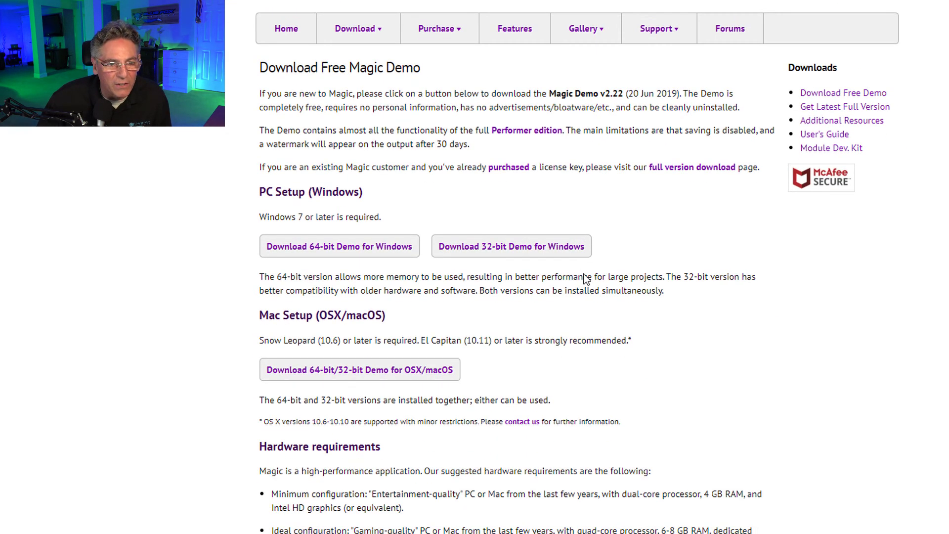